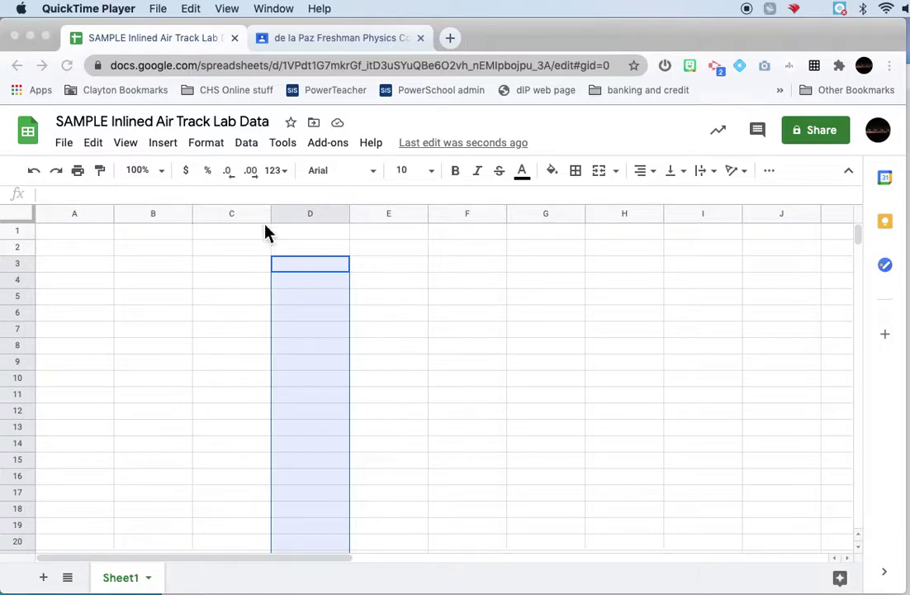
# - Enter the header 'clock reading (frames)' in cell A1
pyautogui.click(84, 237)
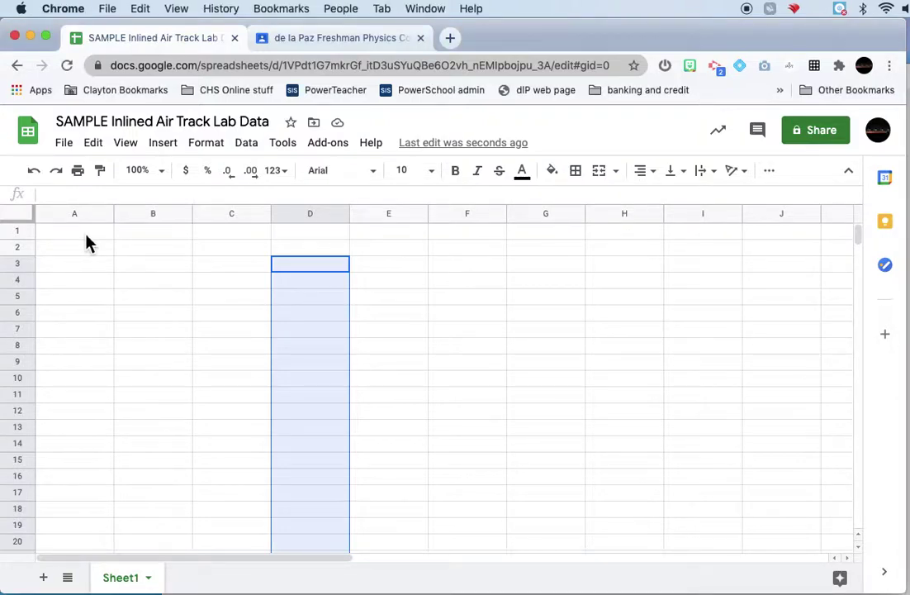
pyautogui.click(87, 236)
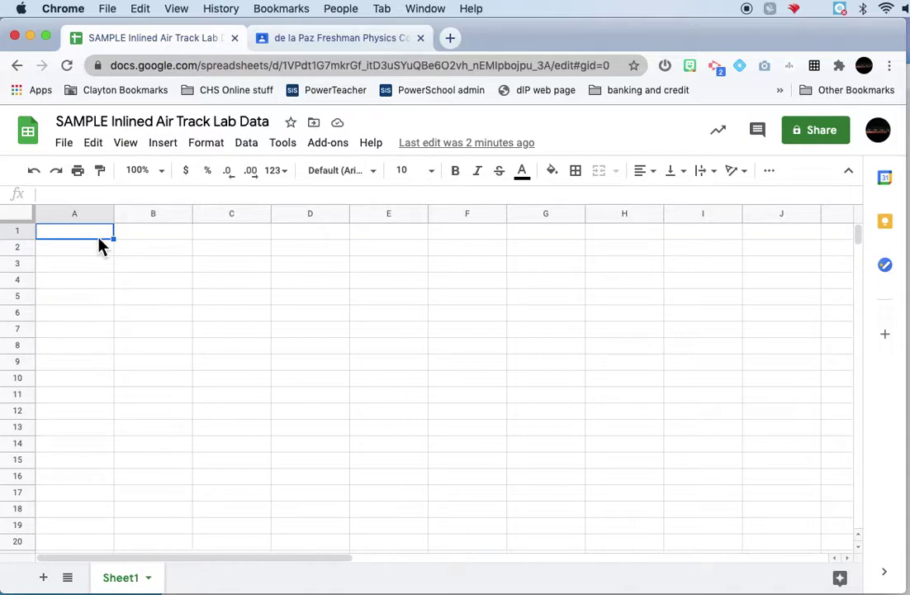
pyautogui.write('co')
pyautogui.press('BackSpace')
pyautogui.press('BackSpace')
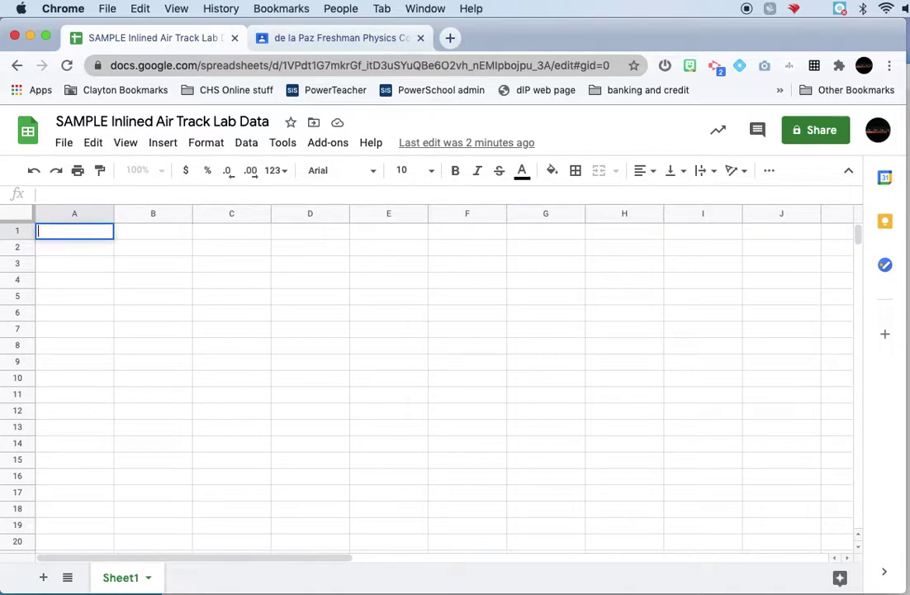
pyautogui.click(88, 236)
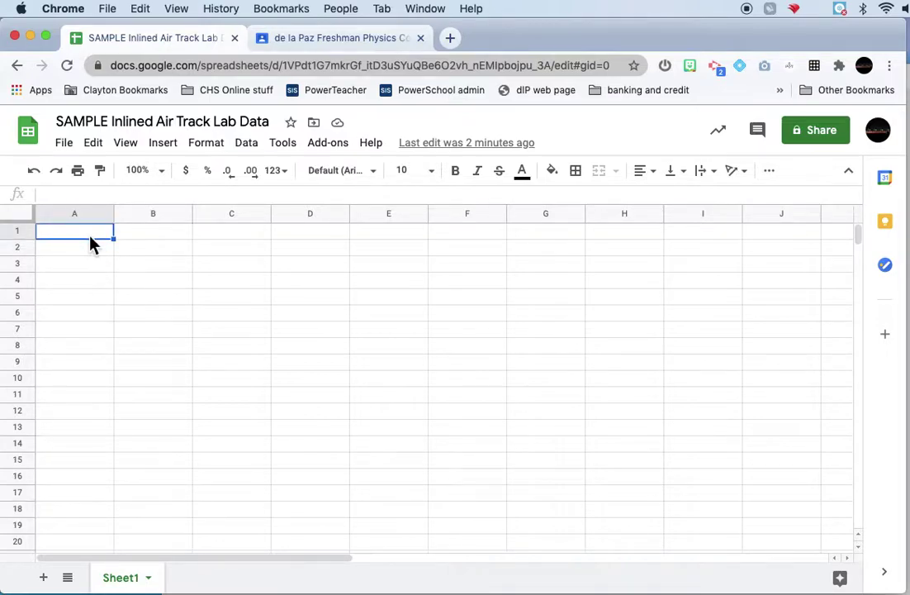
pyautogui.write('clock reading')
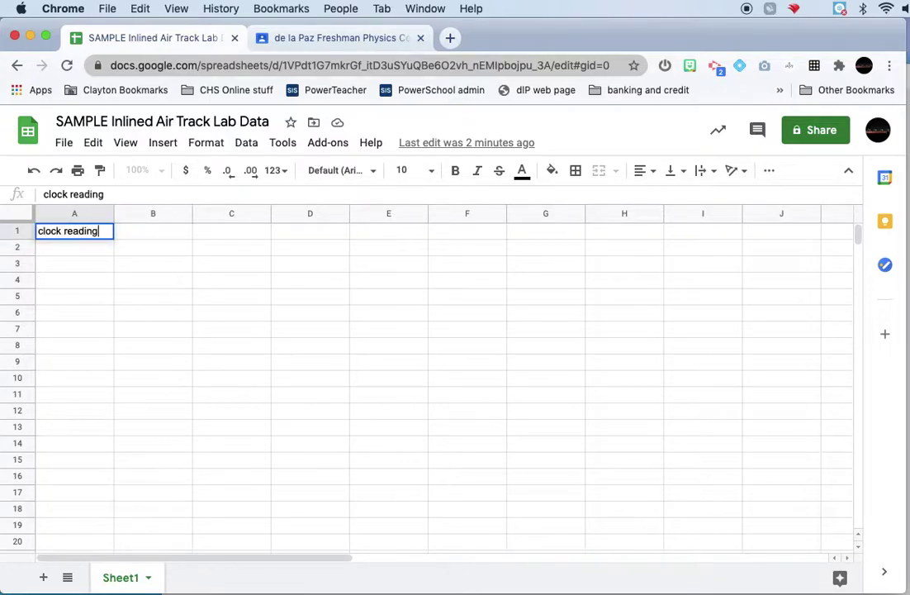
pyautogui.write(' (frames)')
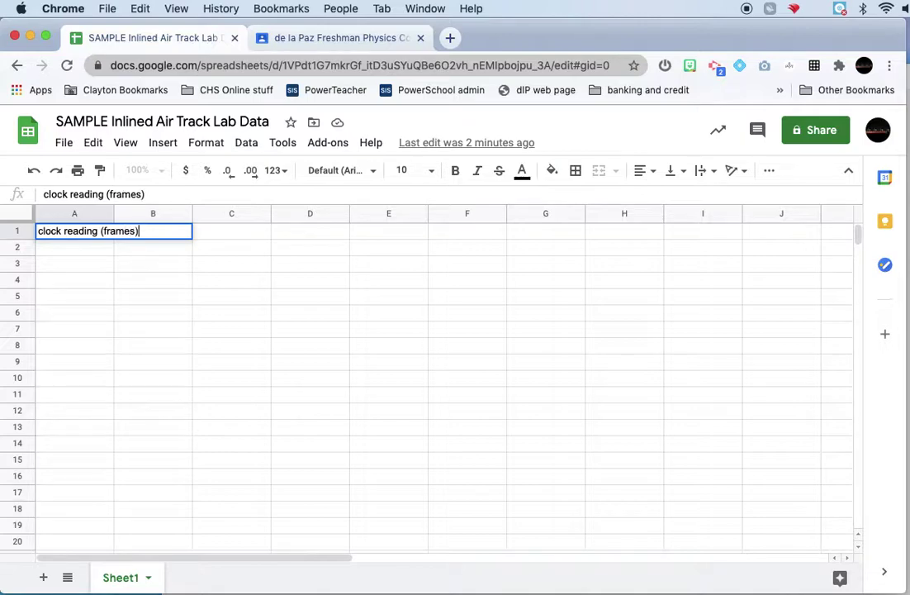
pyautogui.press('Return')
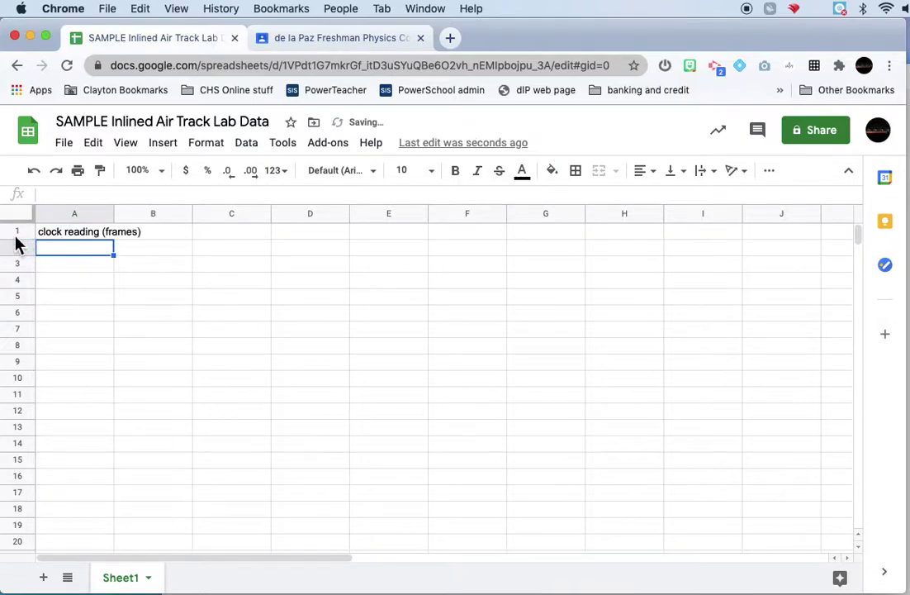
# - Set text wrapping to Wrap for the whole header row
pyautogui.click(16, 238)
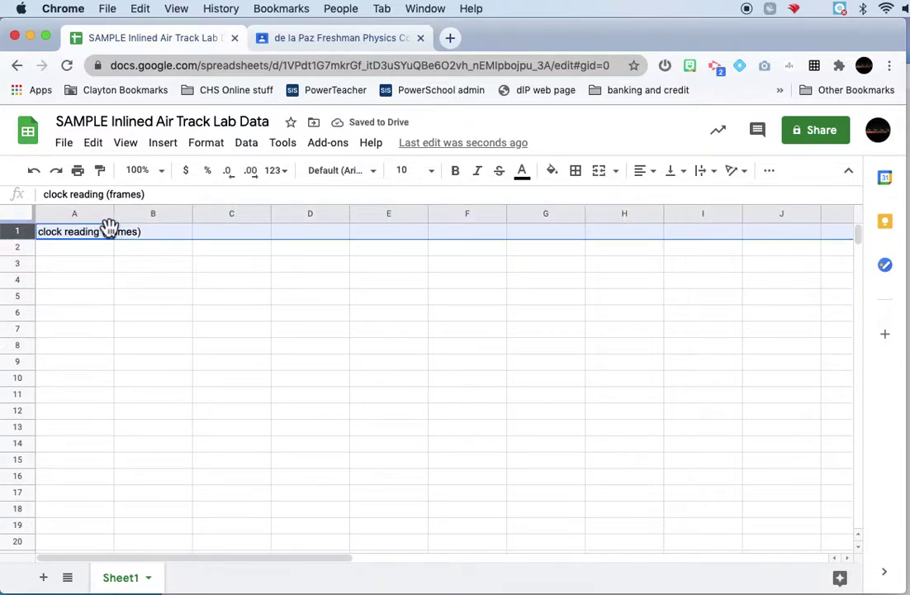
pyautogui.click(139, 149)
pyautogui.moveTo(223, 154)
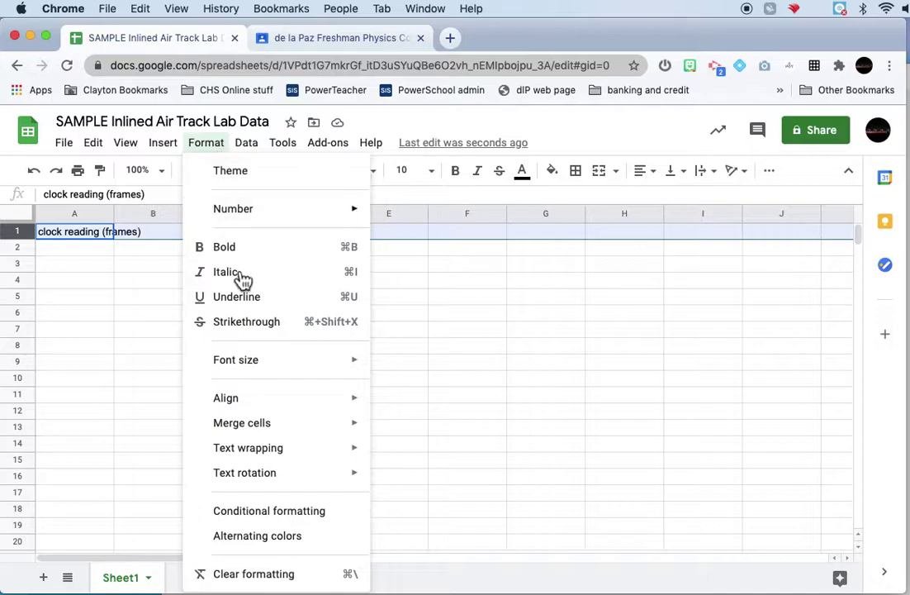
pyautogui.moveTo(261, 462)
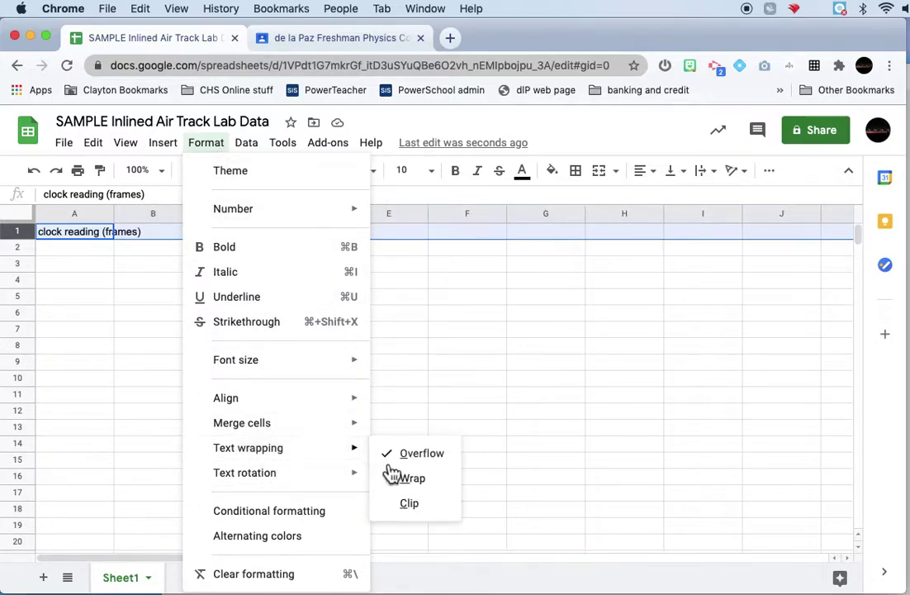
pyautogui.click(414, 483)
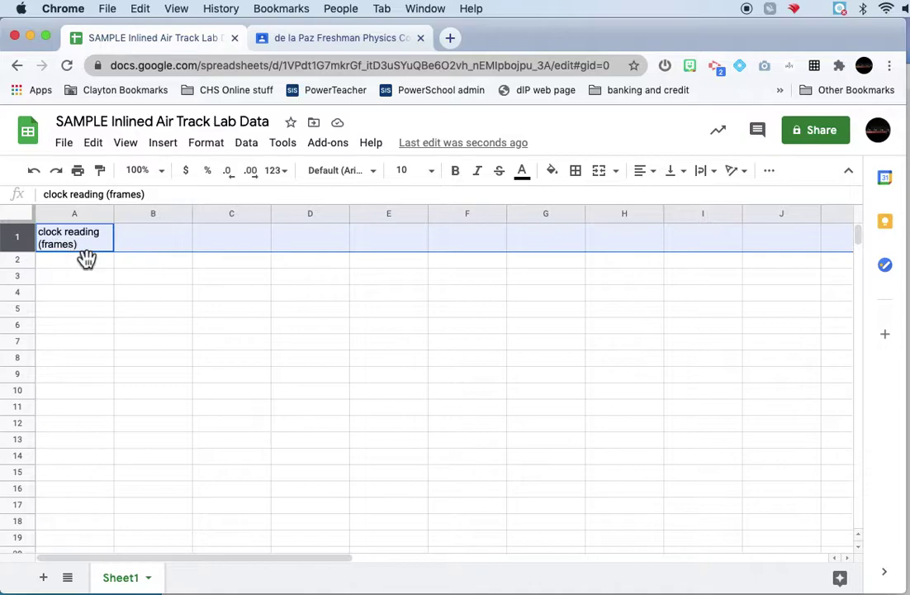
# - Add the header 'position (tvcm)' in cell B1
pyautogui.click(145, 246)
pyautogui.write('position')
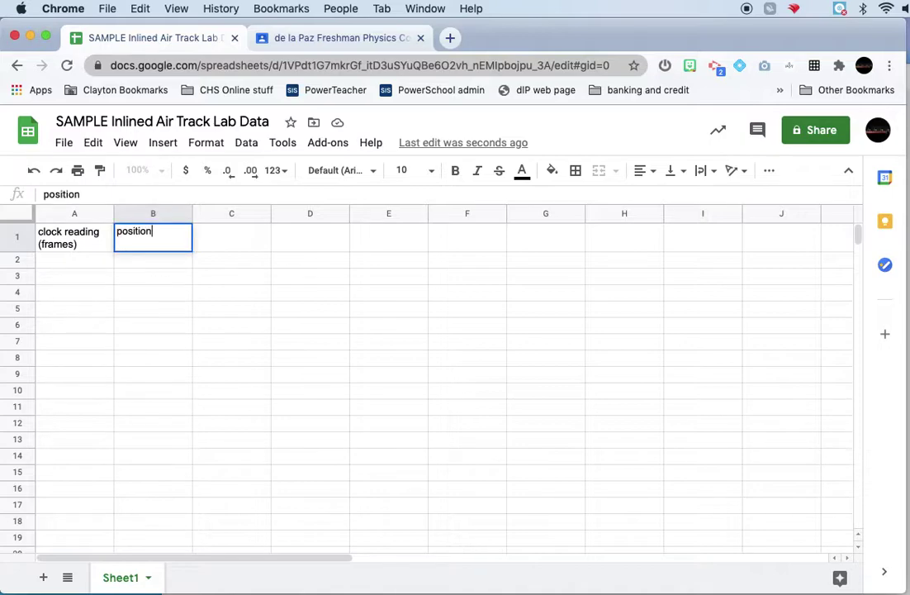
pyautogui.write(' (t')
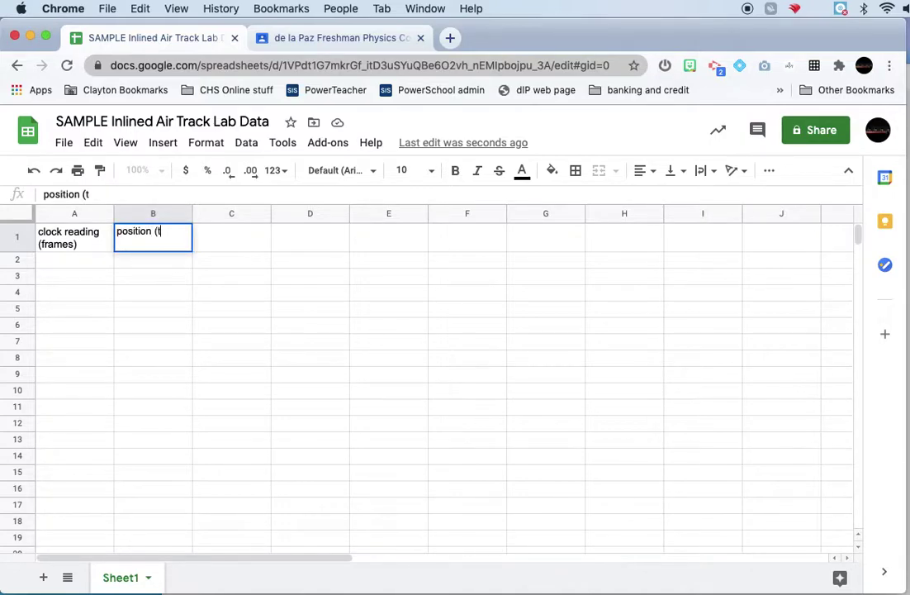
pyautogui.write('vcm)')
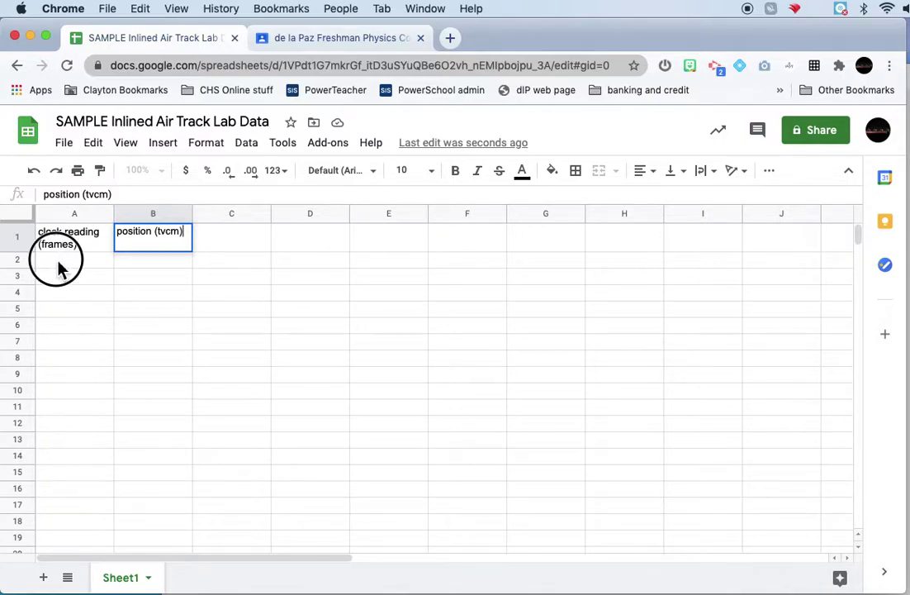
pyautogui.click(58, 261)
# - Enter clock readings 0, 6, 12 and extend the series down to 144 in row 26
pyautogui.write('0')
pyautogui.press('Return')
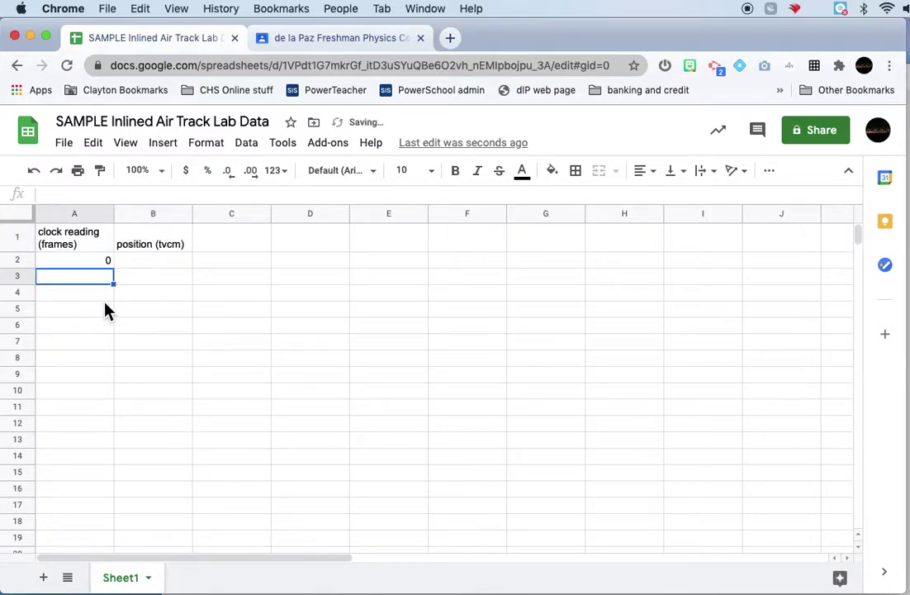
pyautogui.write('6')
pyautogui.press('Return')
pyautogui.write('12')
pyautogui.click(92, 282)
pyautogui.keyDown('shift'); pyautogui.click(92, 297); pyautogui.keyUp('shift')
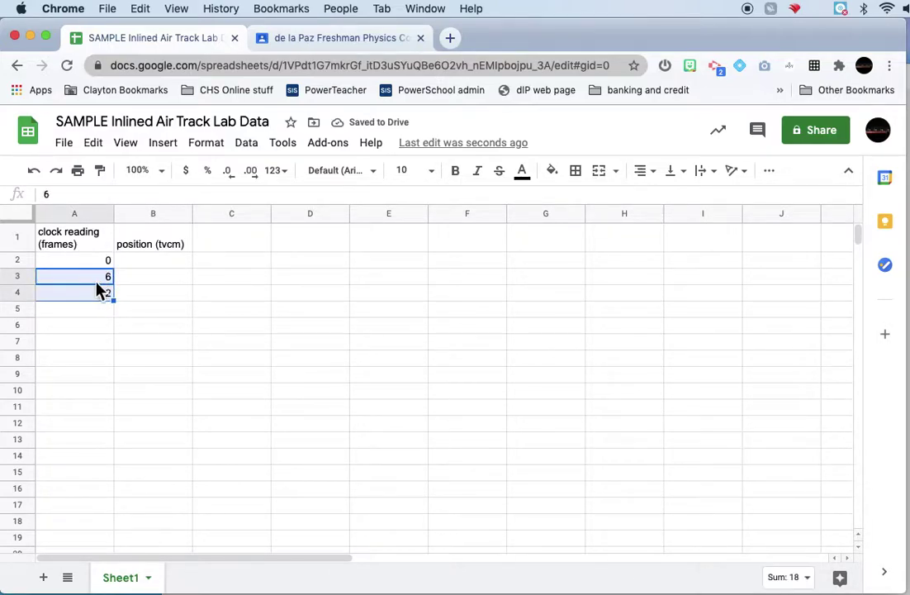
pyautogui.moveTo(118, 305); pyautogui.dragTo(92, 477)
pyautogui.scroll(-5, 124, 433)
pyautogui.scroll(3, 230, 421)
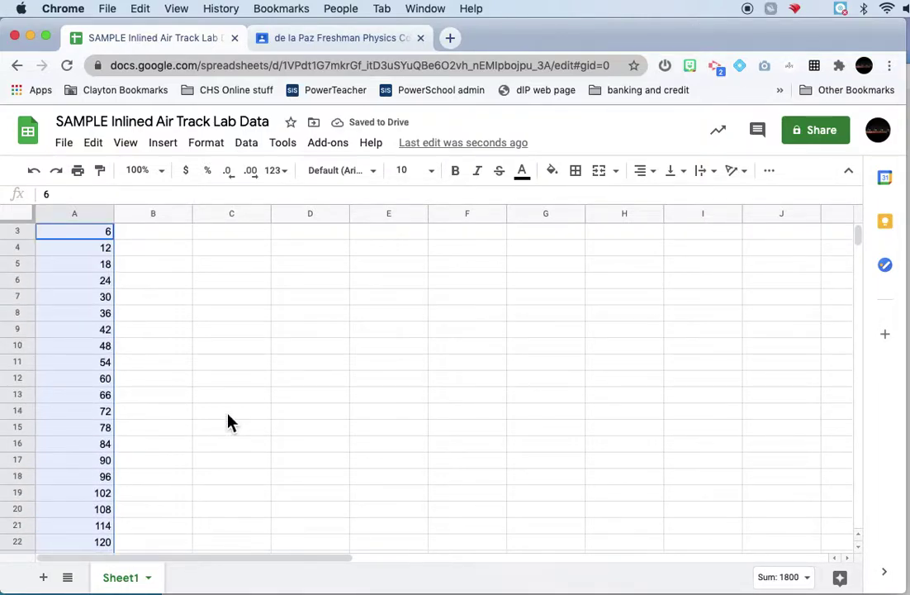
pyautogui.scroll(1, 230, 421)
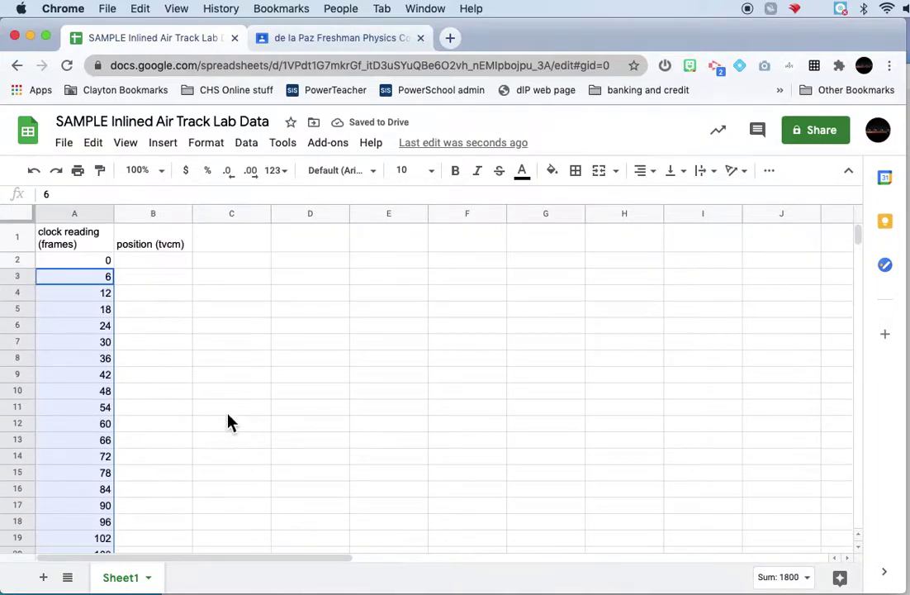
# - Paste the measured position values into column B starting at B2
pyautogui.click(149, 236)
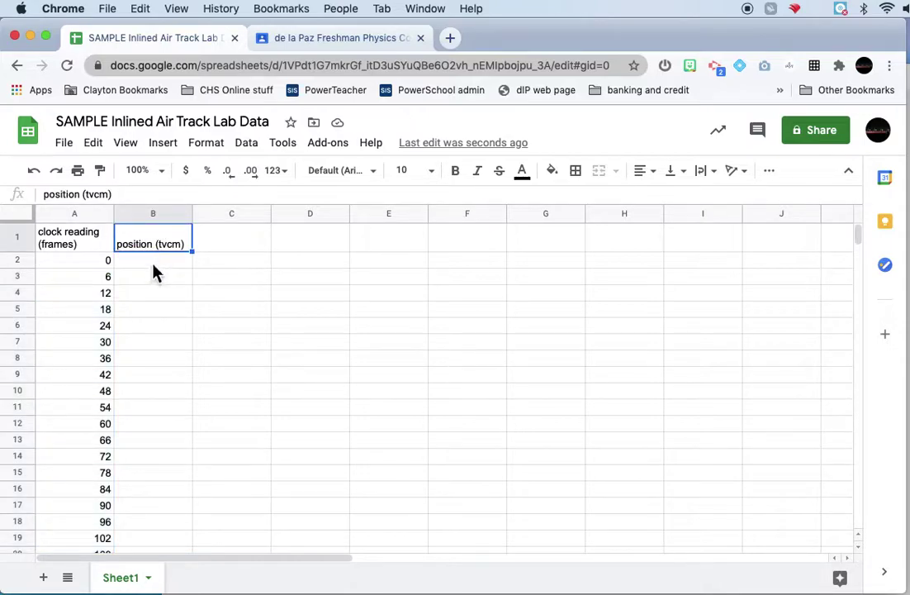
pyautogui.click(153, 266)
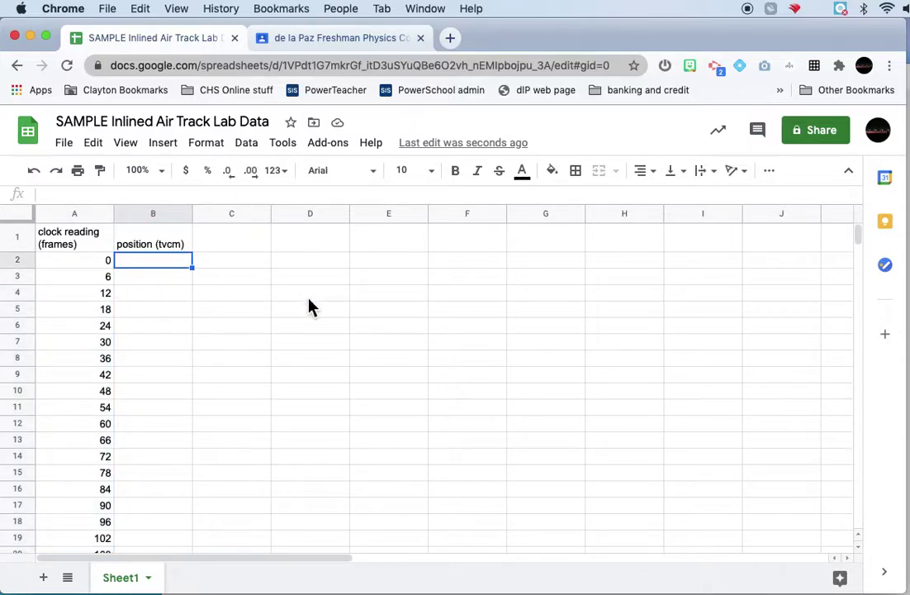
pyautogui.press('super+v')
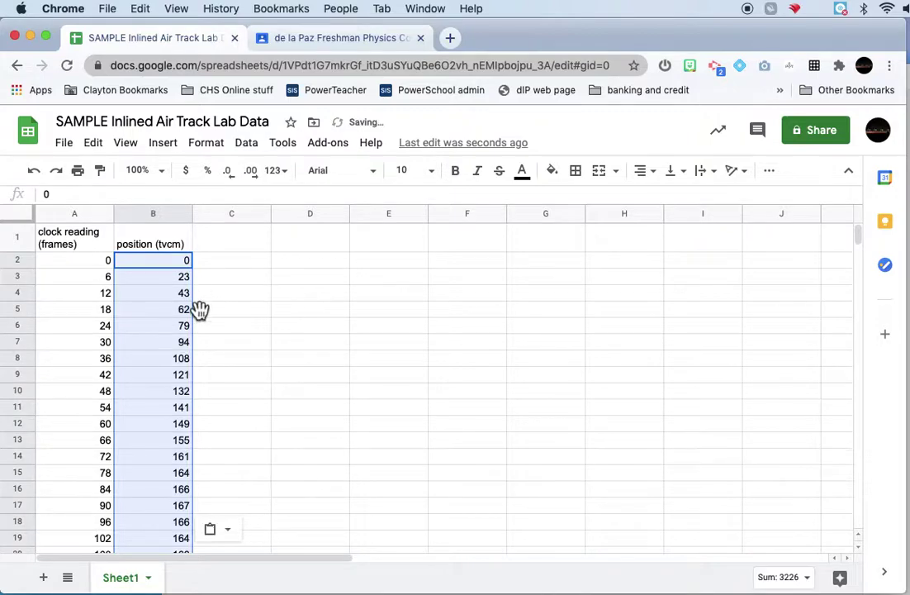
# - Extend the clock readings from A25:A26 down to 174 in row 31
pyautogui.scroll(-5, 167, 379)
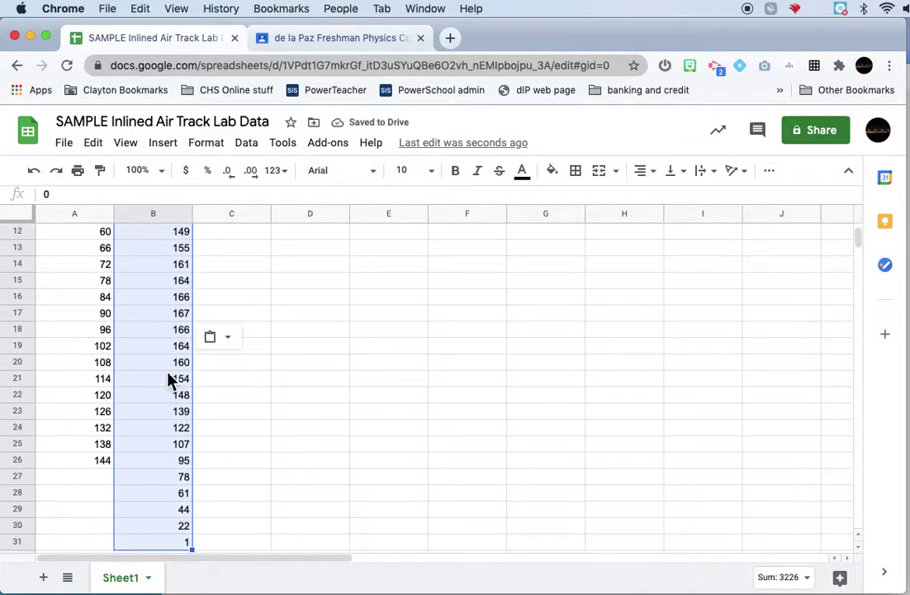
pyautogui.click(103, 445)
pyautogui.keyDown('shift'); pyautogui.click(106, 460); pyautogui.keyUp('shift')
pyautogui.moveTo(114, 469); pyautogui.dragTo(111, 550)
pyautogui.click(225, 484)
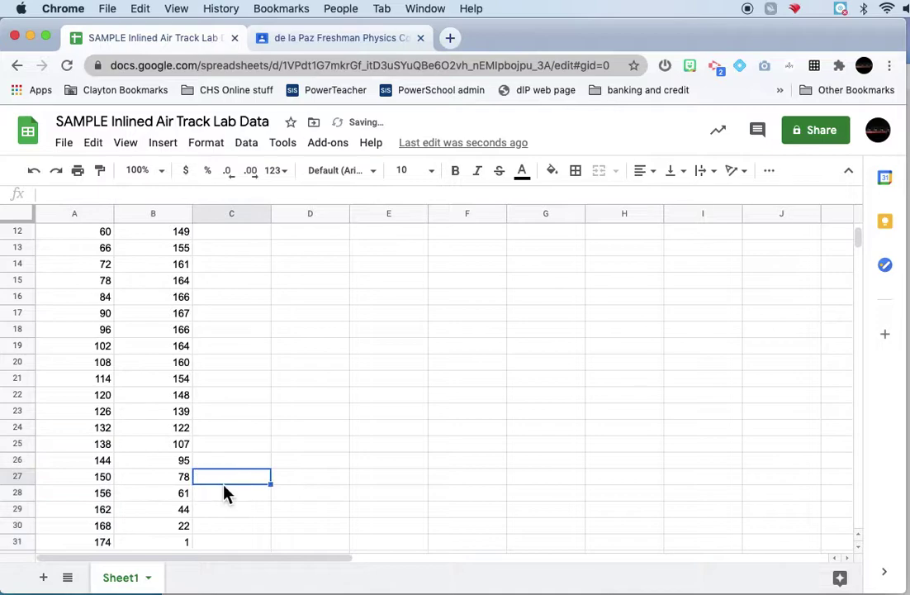
pyautogui.scroll(4, 128, 465)
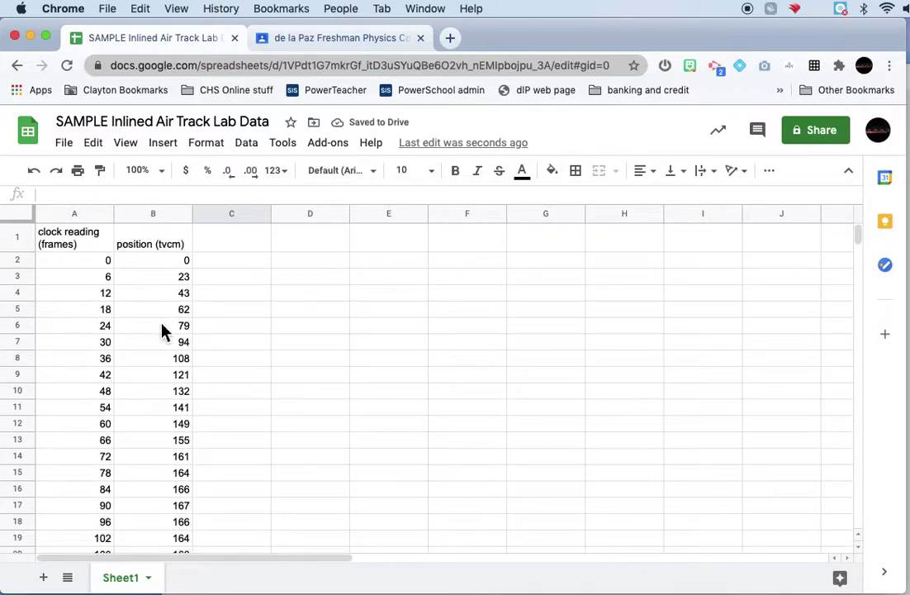
pyautogui.scroll(-10, 163, 402)
pyautogui.scroll(9, 163, 402)
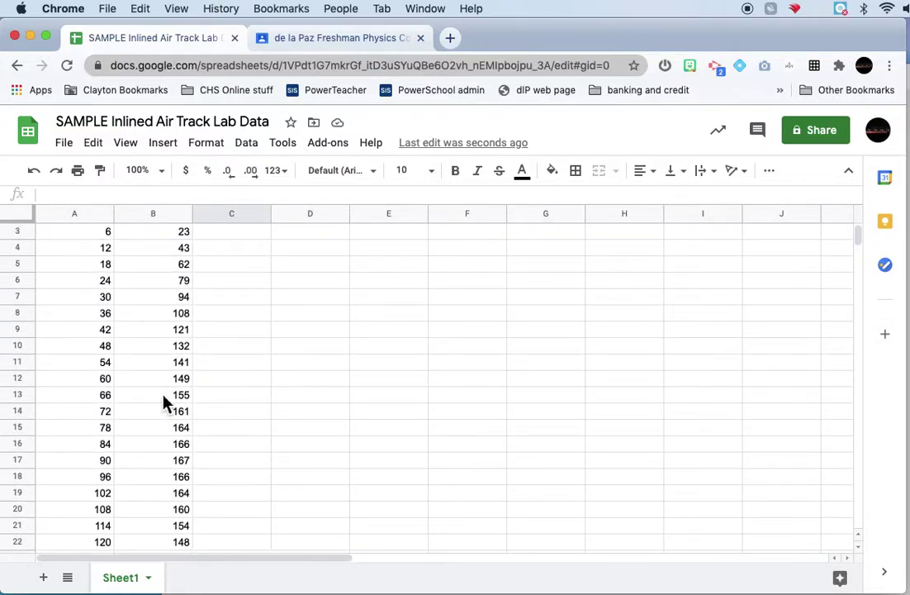
pyautogui.scroll(1, 162, 402)
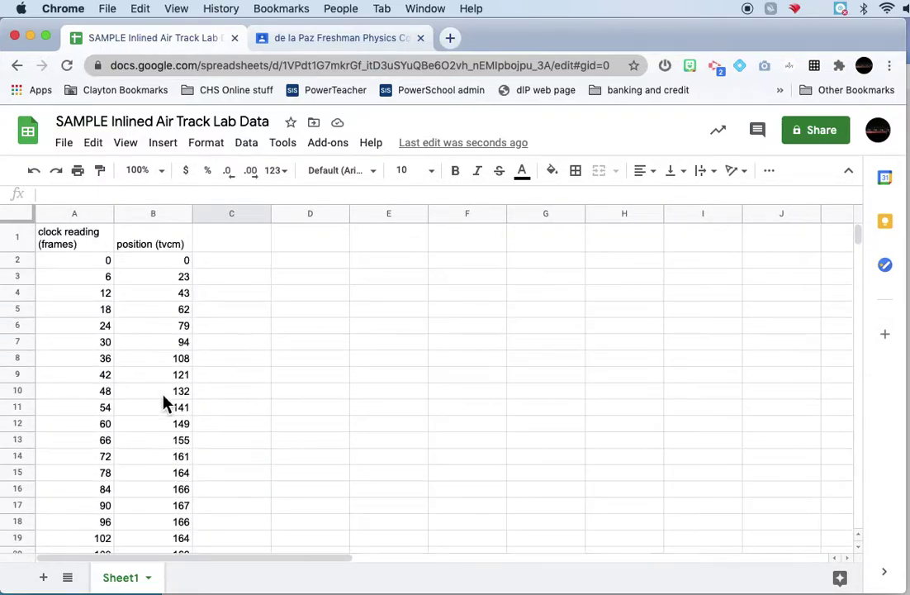
# - Add the header 'clock reading (s)' in cell C1
pyautogui.click(233, 249)
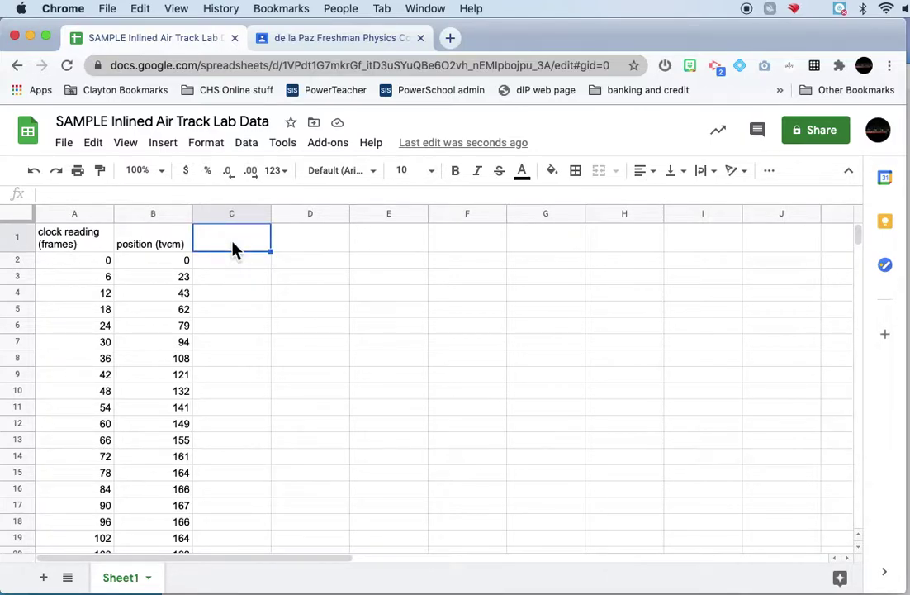
pyautogui.write('clock')
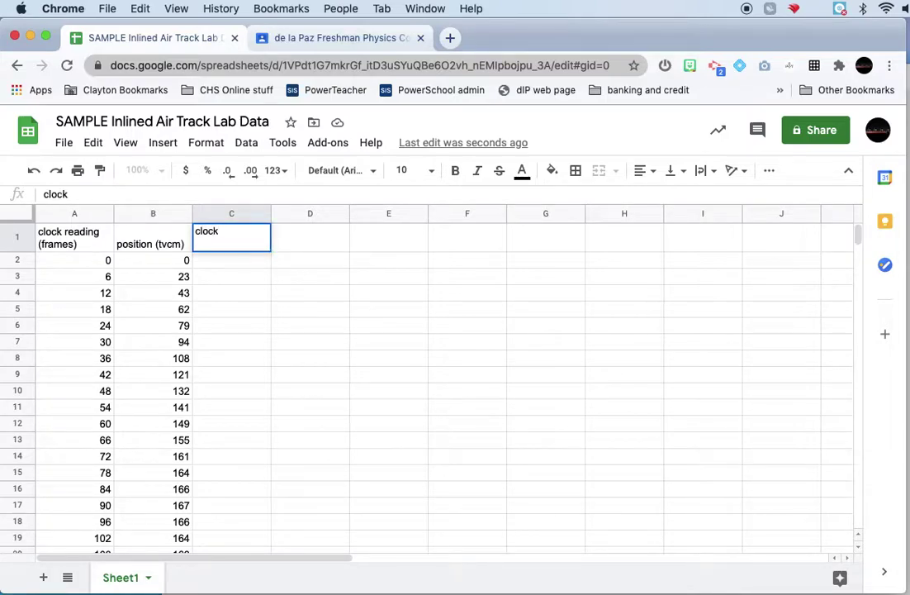
pyautogui.write(' reading ')
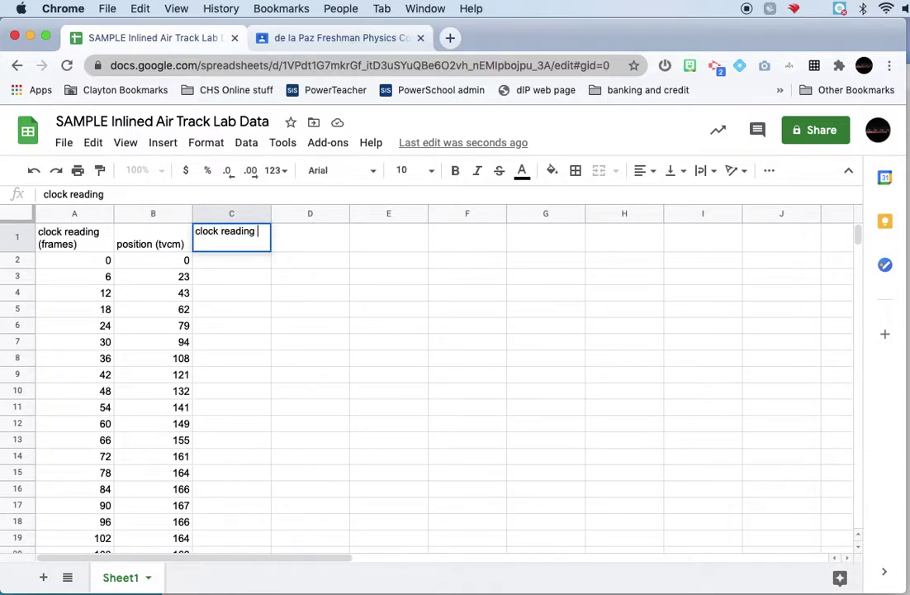
pyautogui.write('(s)')
pyautogui.press('Return')
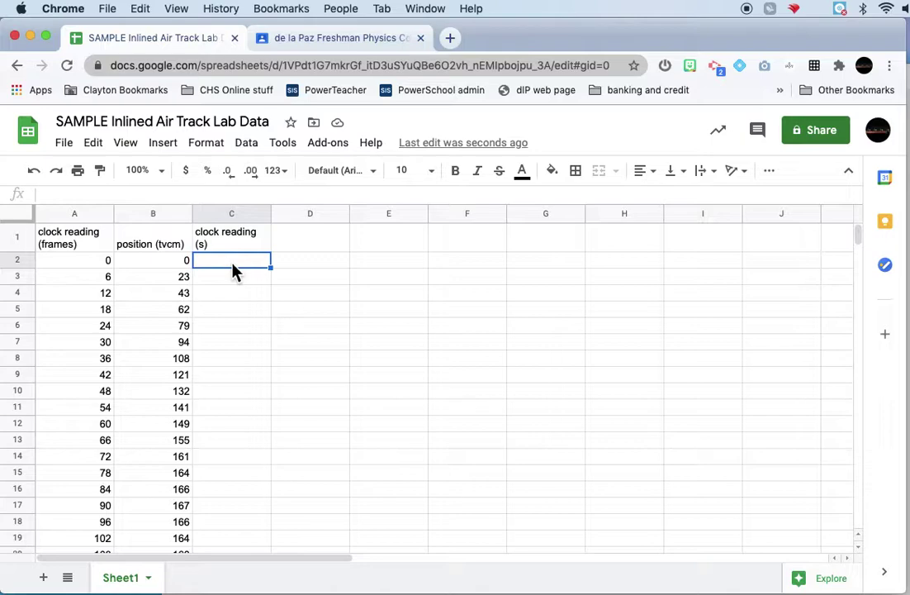
# - Enter =A2/30 in C2 and autofill it down column C
pyautogui.write('=')
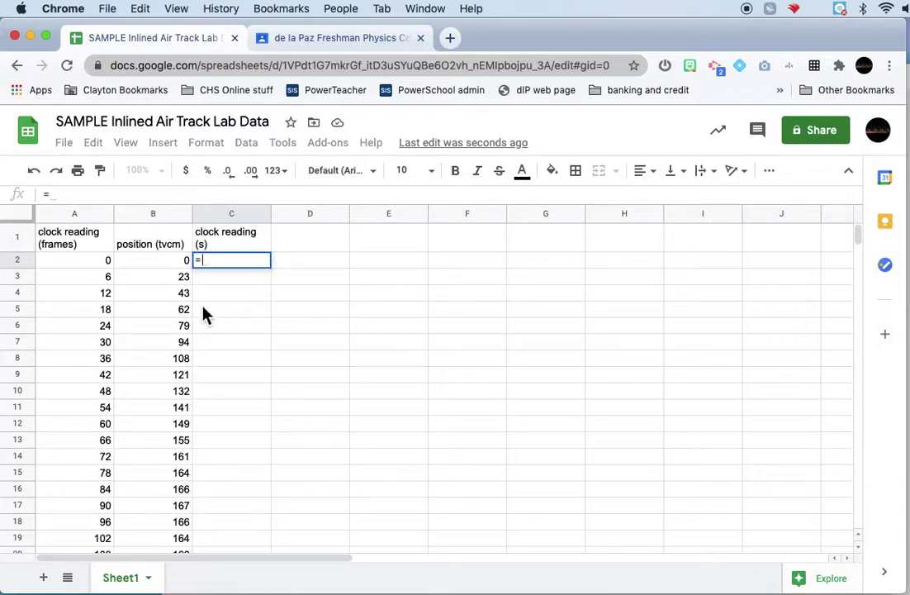
pyautogui.click(87, 265)
pyautogui.write('/30')
pyautogui.press('Return')
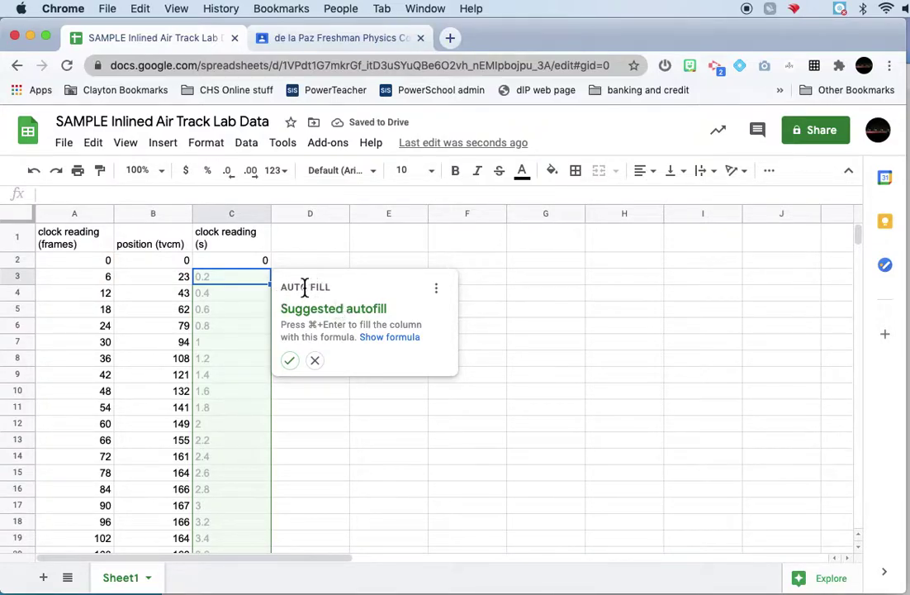
pyautogui.scroll(-1, 250, 331)
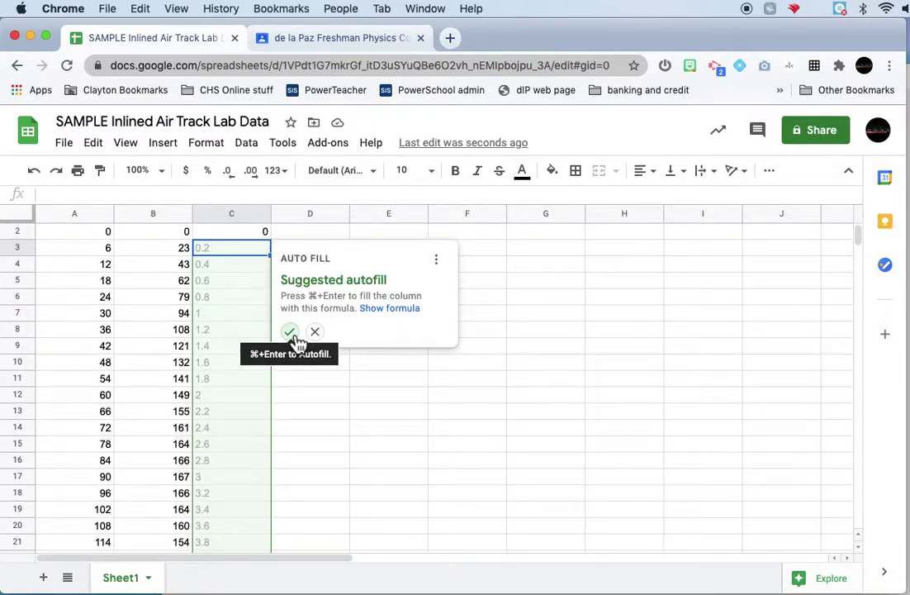
pyautogui.click(291, 334)
pyautogui.scroll(1, 230, 308)
pyautogui.click(233, 263)
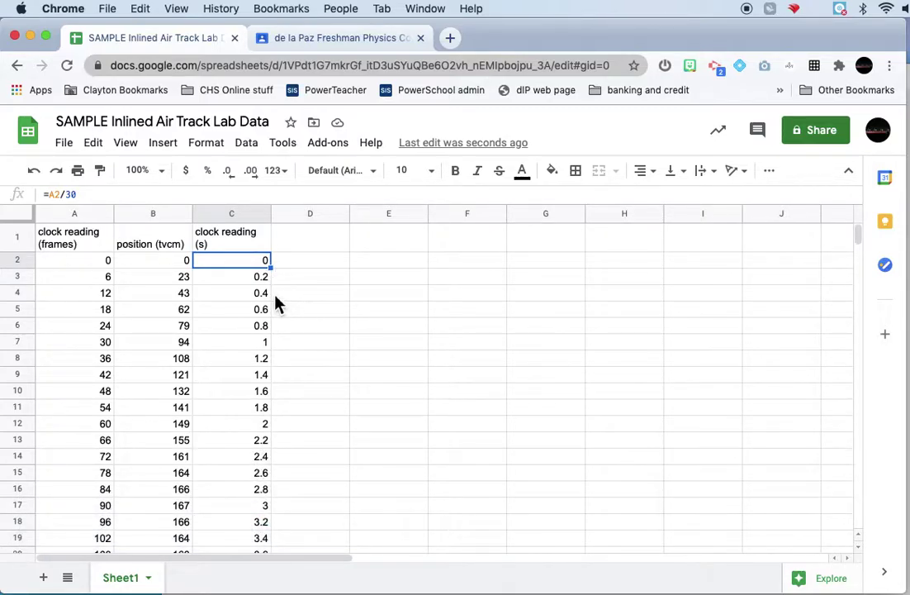
pyautogui.scroll(-1, 244, 348)
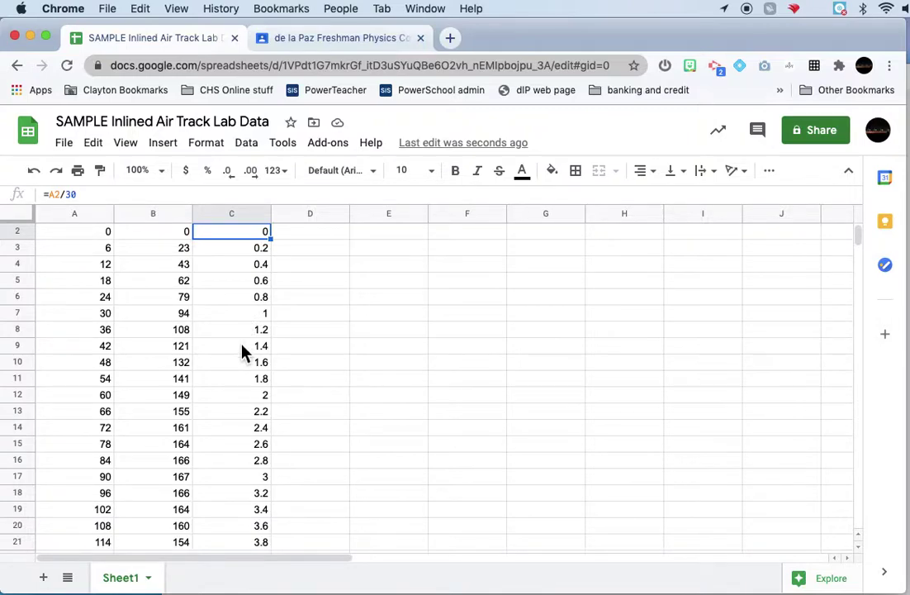
pyautogui.scroll(1, 242, 350)
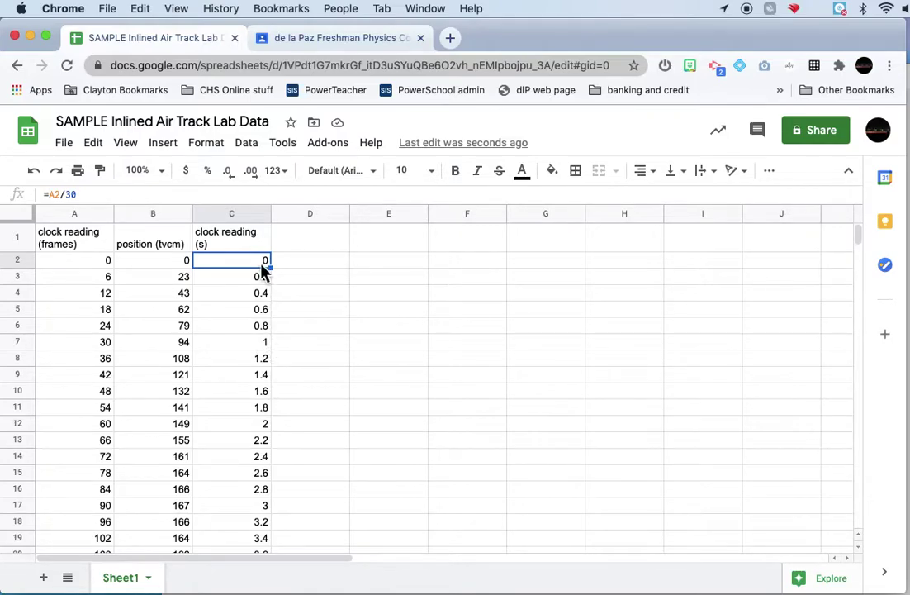
# - Format column C's seconds values with exactly one decimal place (0.0, 0.2 … 3.4)
pyautogui.click(258, 216)
pyautogui.click(254, 173)
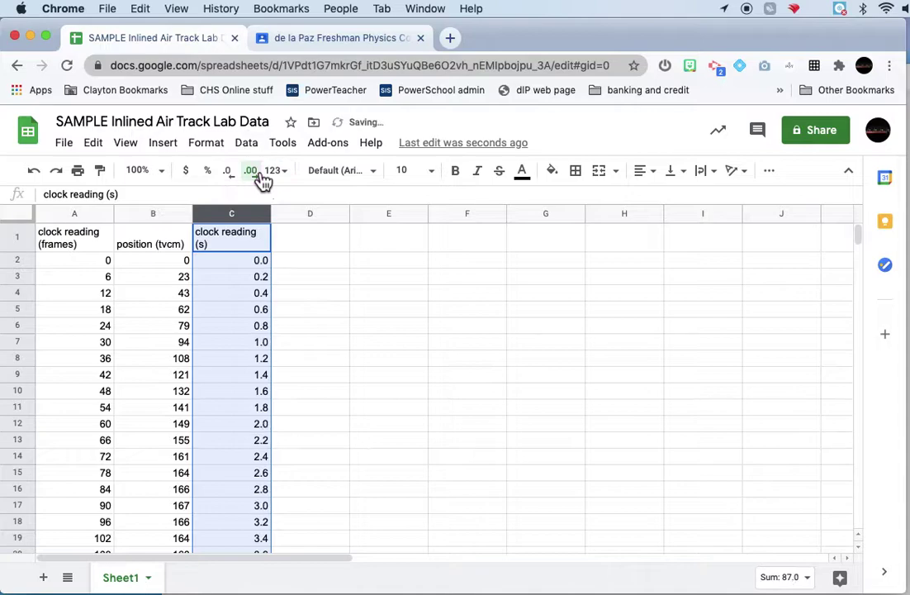
pyautogui.click(229, 173)
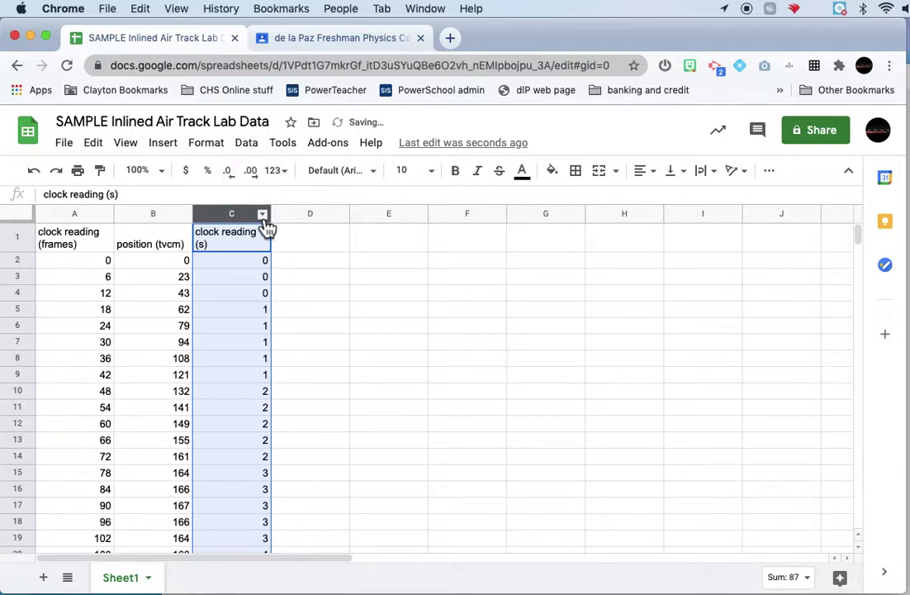
pyautogui.click(263, 214)
pyautogui.click(246, 221)
pyautogui.click(259, 182)
pyautogui.click(261, 183)
pyautogui.click(235, 184)
pyautogui.click(234, 180)
pyautogui.click(234, 180)
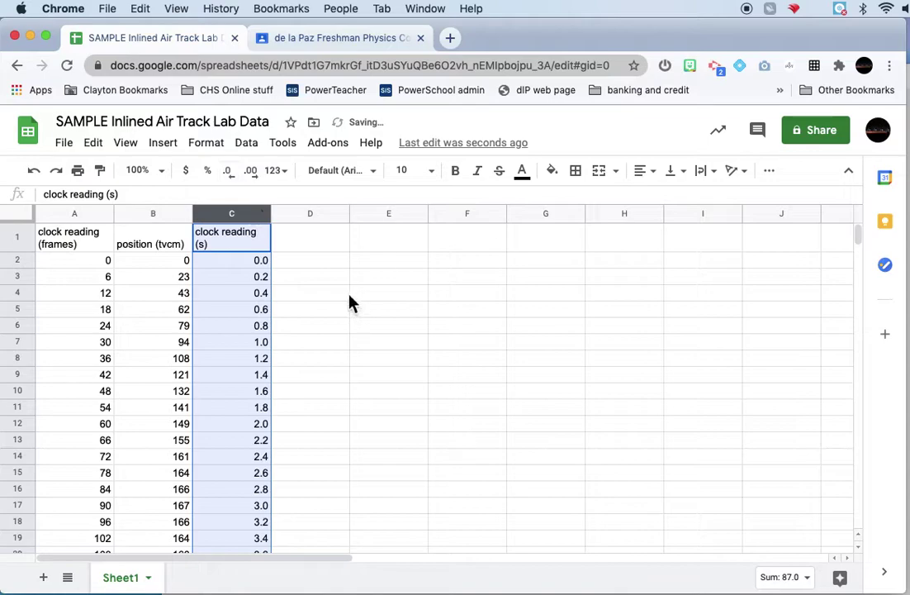
# - Add the header 'position (cm)' in cell D1
pyautogui.click(306, 239)
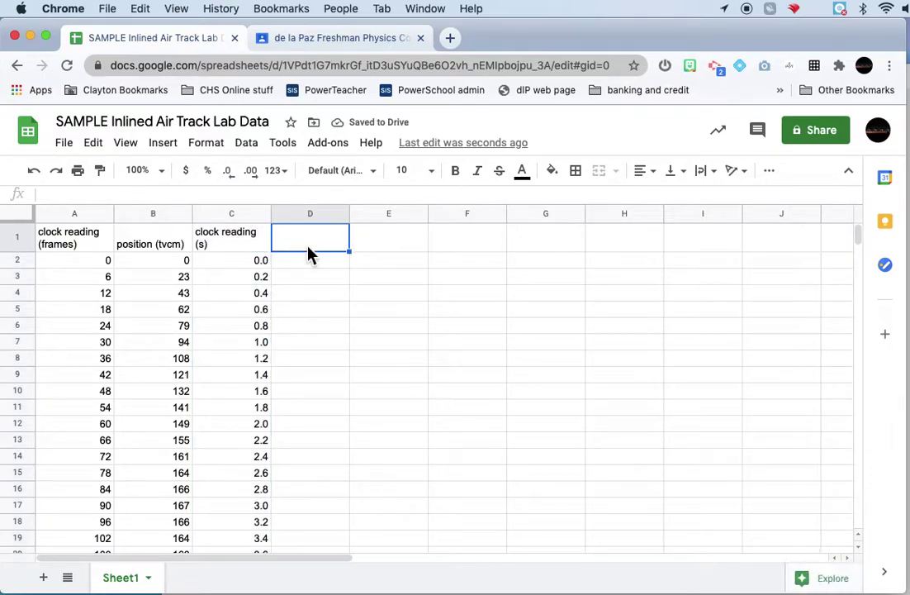
pyautogui.write('position')
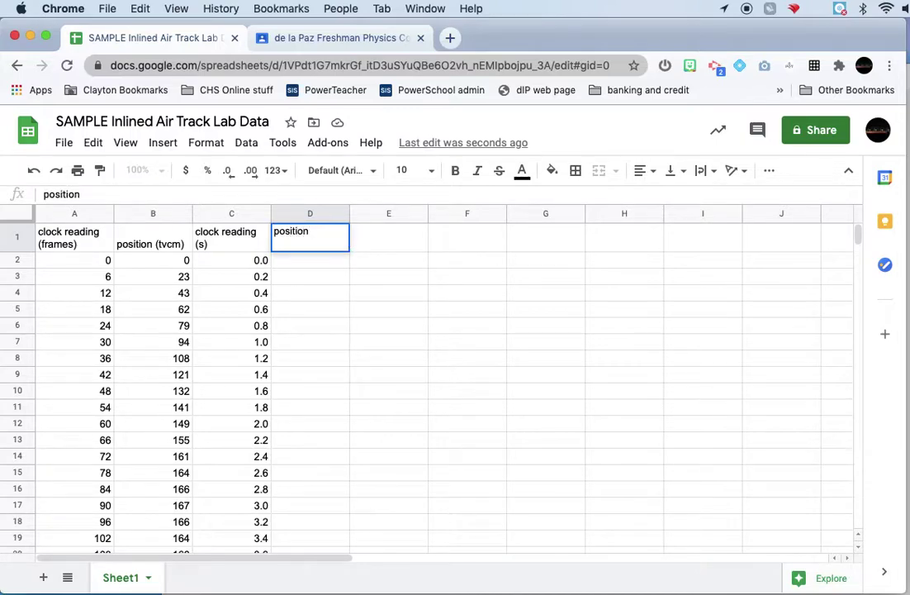
pyautogui.write(' (cm)')
pyautogui.press('Return')
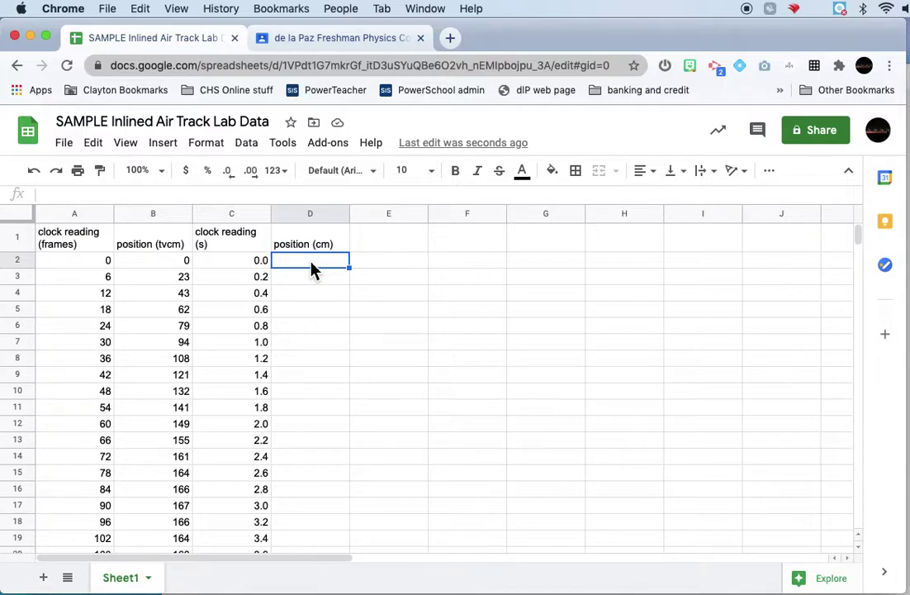
# - Enter =B2*100/15.1 in D2 and autofill it down column D
pyautogui.write('=')
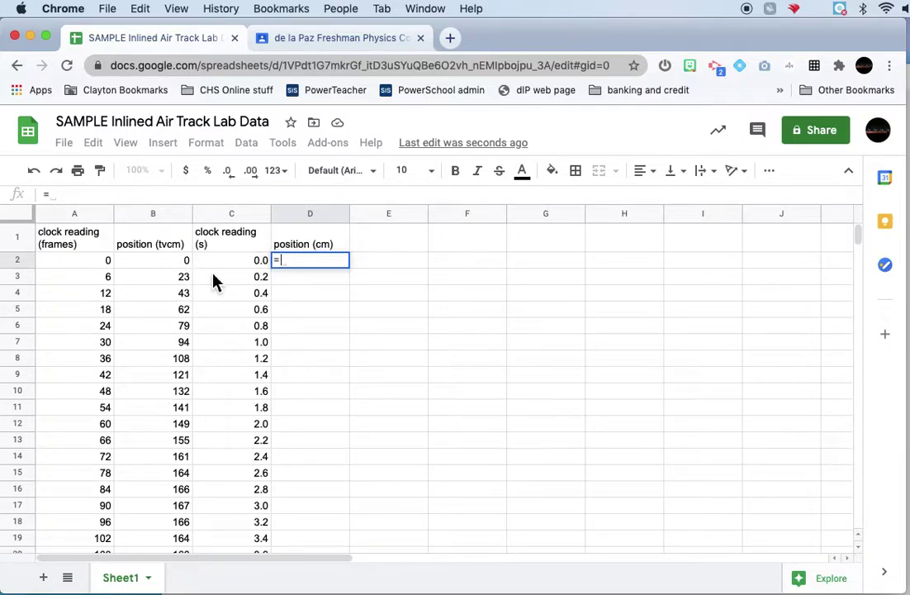
pyautogui.click(153, 270)
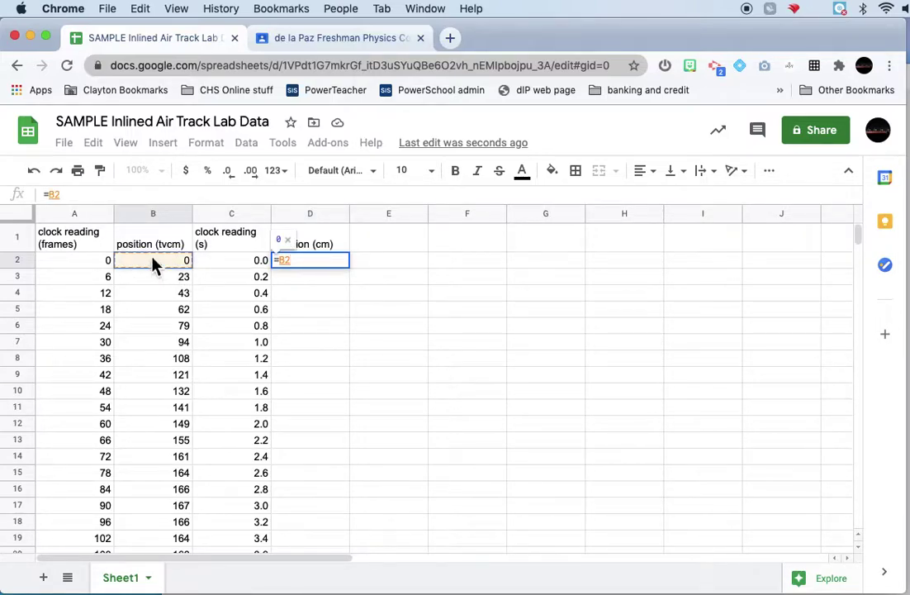
pyautogui.write('*100/')
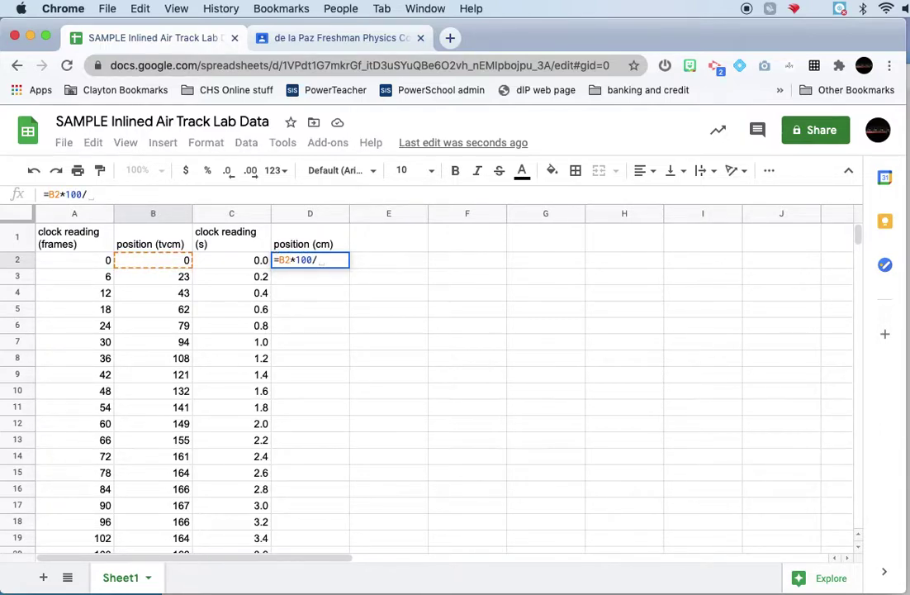
pyautogui.write('15.')
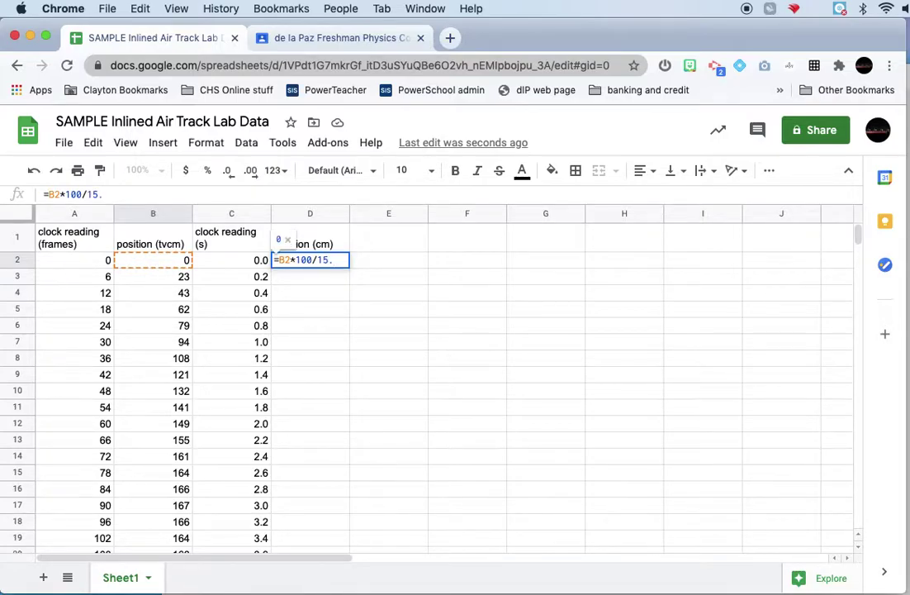
pyautogui.write('1')
pyautogui.press('Return')
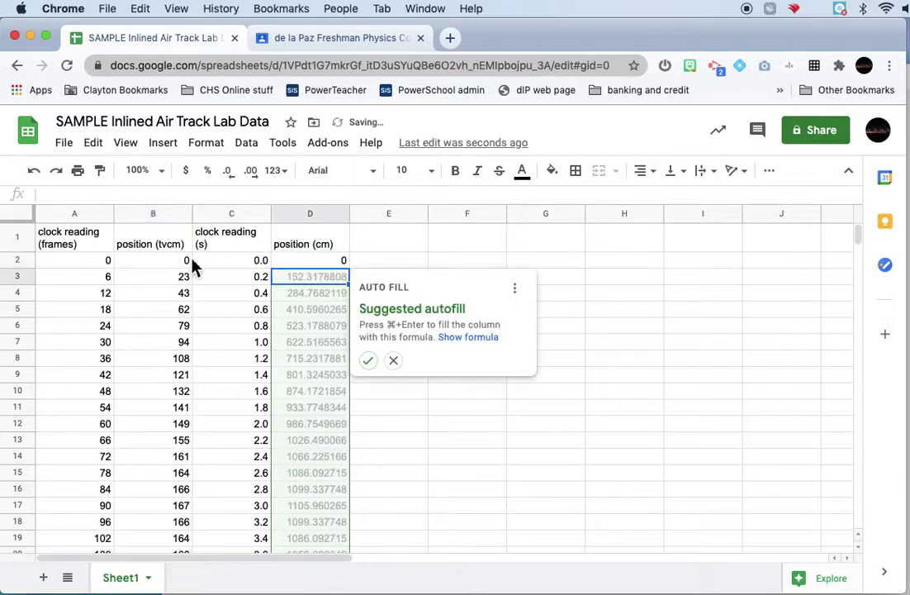
pyautogui.click(367, 360)
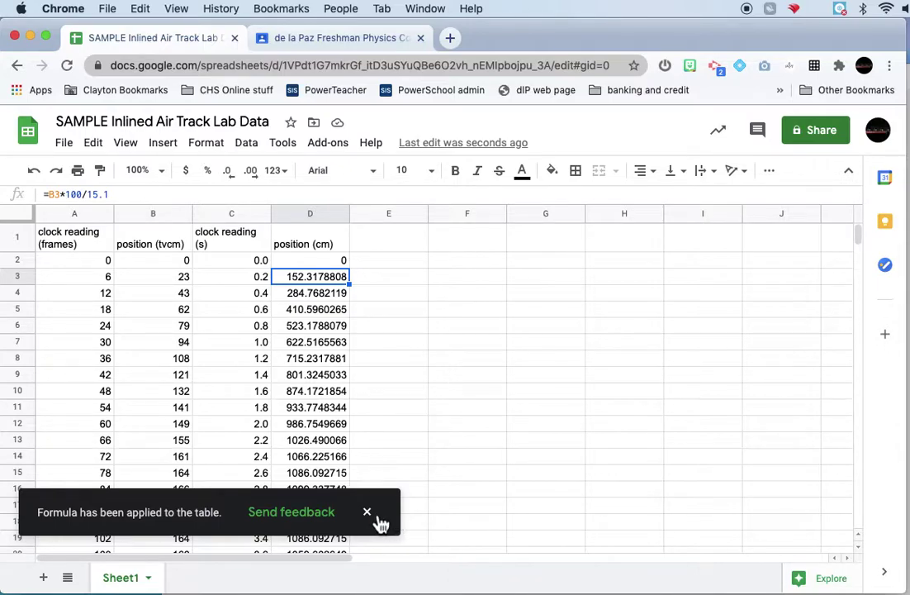
# - Display column D's position values as whole numbers (0, 152, 285, 411…)
pyautogui.click(377, 517)
pyautogui.click(330, 215)
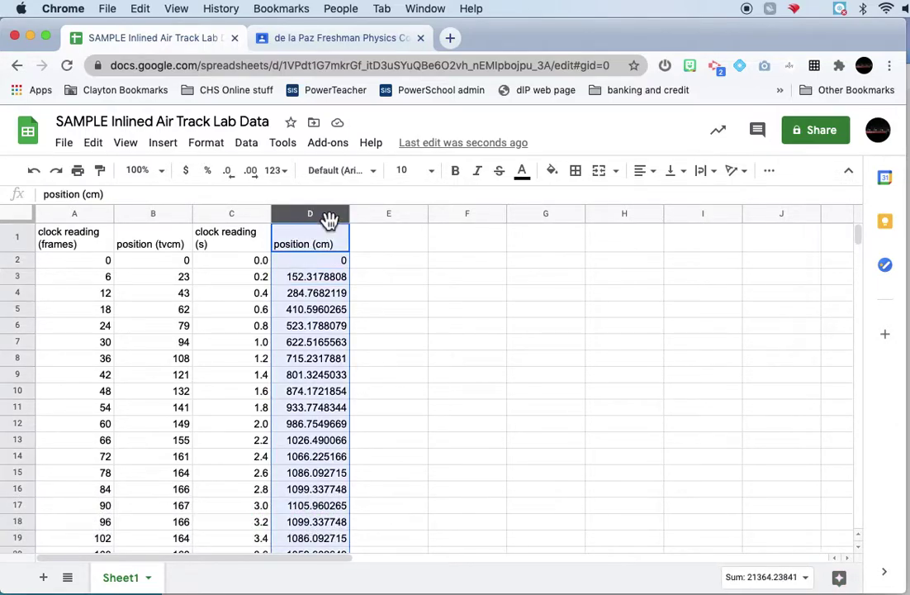
pyautogui.click(230, 171)
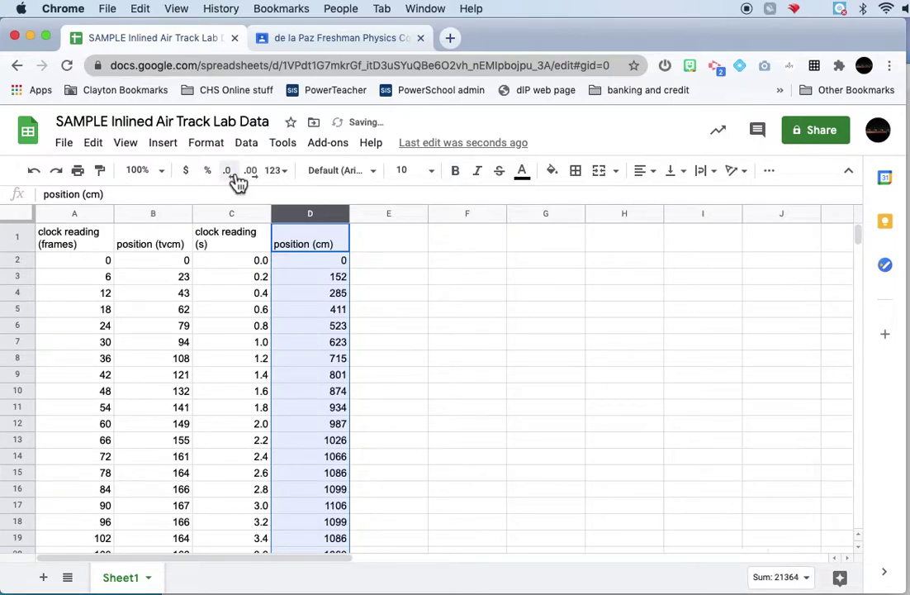
pyautogui.click(256, 177)
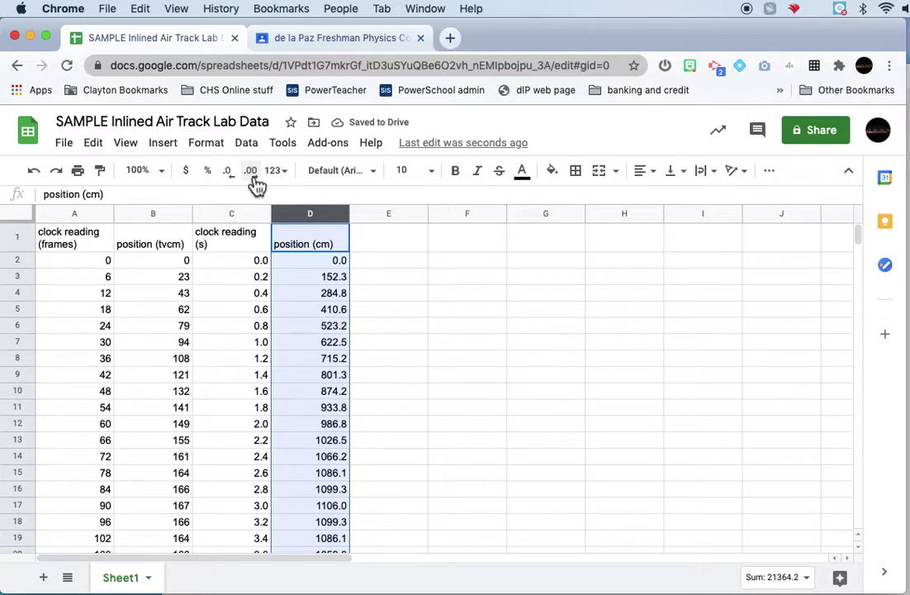
pyautogui.click(235, 182)
pyautogui.scroll(-1, 302, 490)
pyautogui.scroll(1, 301, 489)
pyautogui.scroll(-7, 302, 489)
pyautogui.scroll(2, 301, 490)
pyautogui.scroll(2, 302, 490)
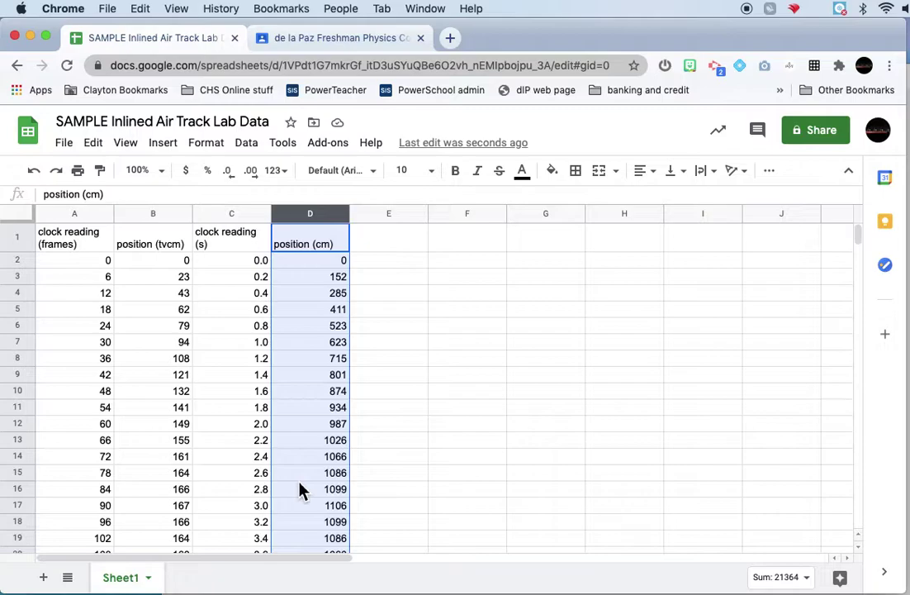
pyautogui.press('Delete')
pyautogui.click(388, 252)
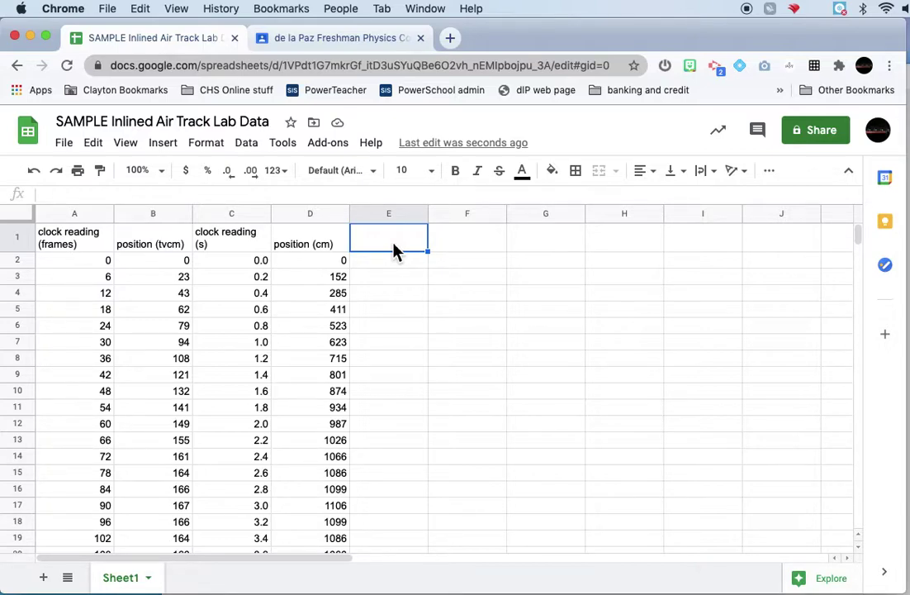
# - Head column E 'clock reading squared (s^2)' and fill =C2^2 down the column
pyautogui.write('clock read')
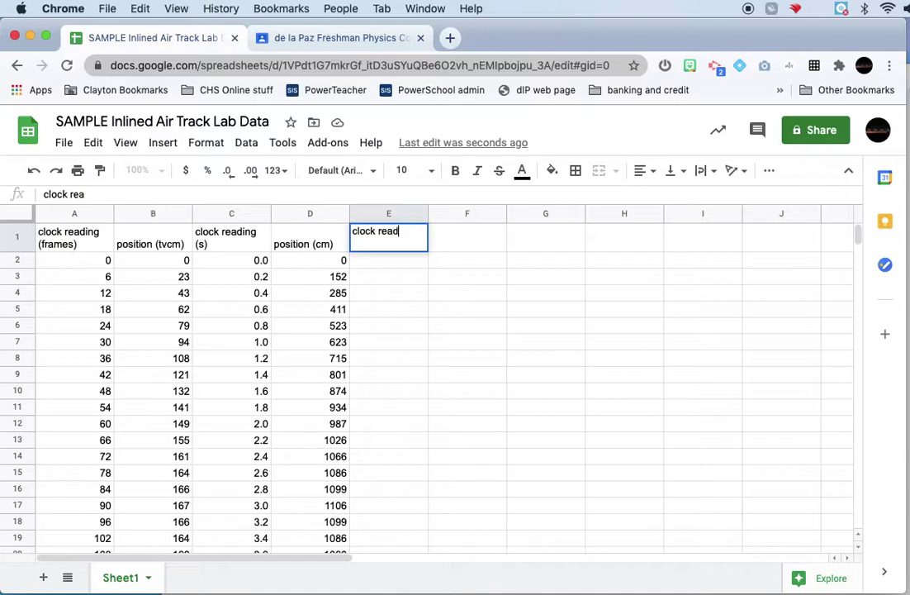
pyautogui.write('ing squar')
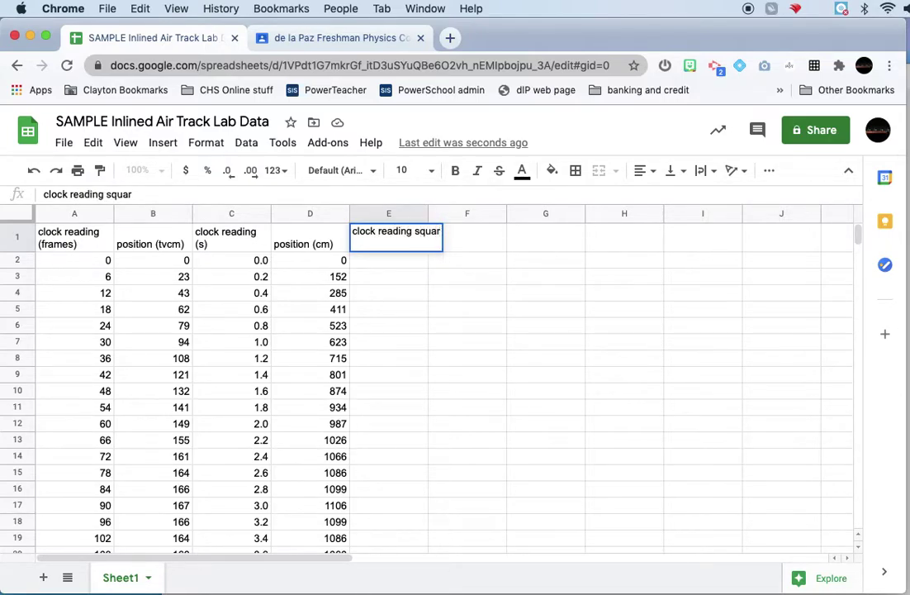
pyautogui.write('ed (')
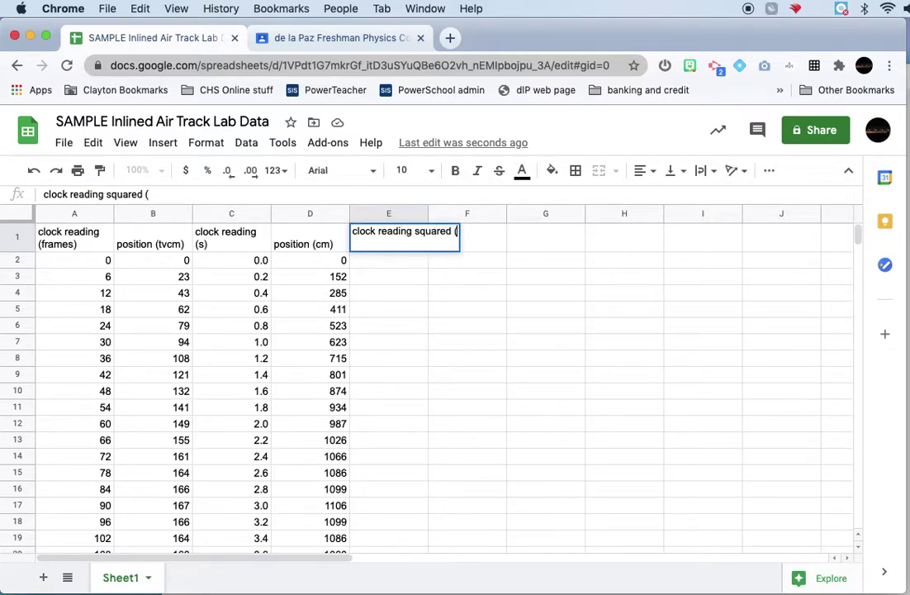
pyautogui.write('s^2')
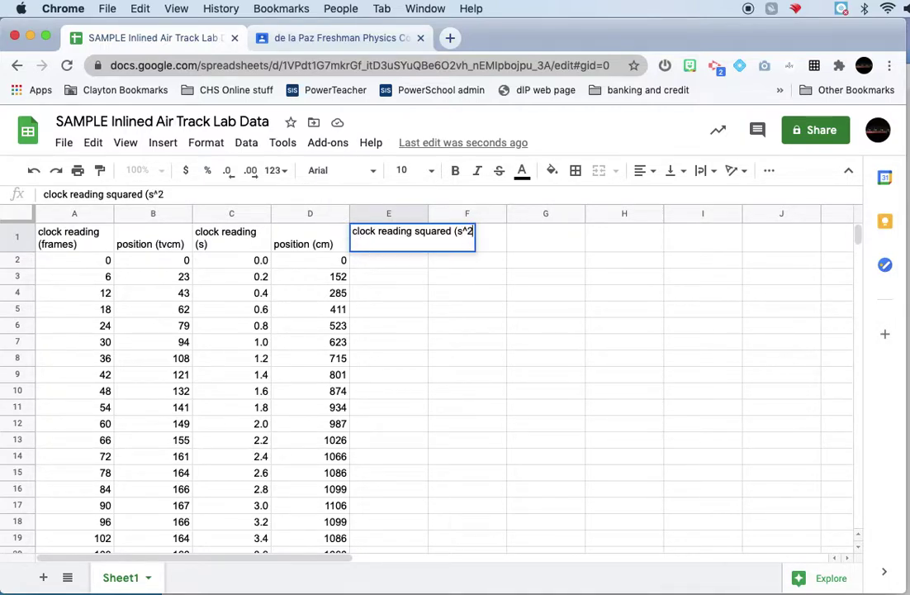
pyautogui.write(')')
pyautogui.press('Return')
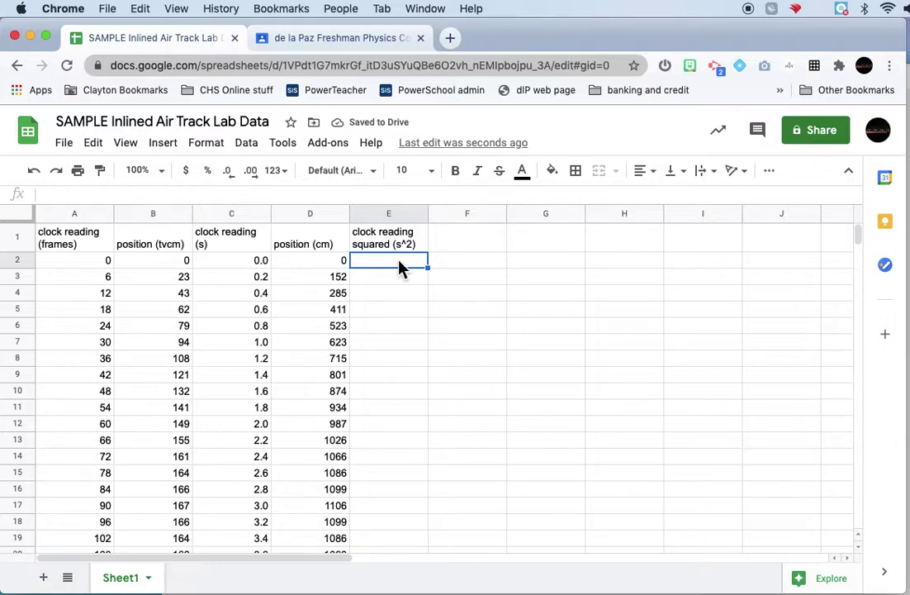
pyautogui.write('=')
pyautogui.click(241, 262)
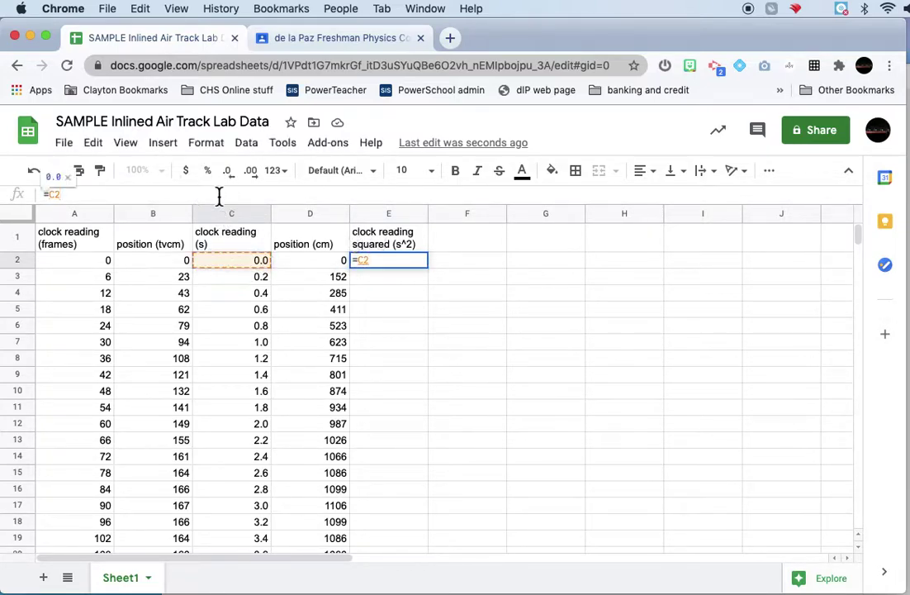
pyautogui.write('^2')
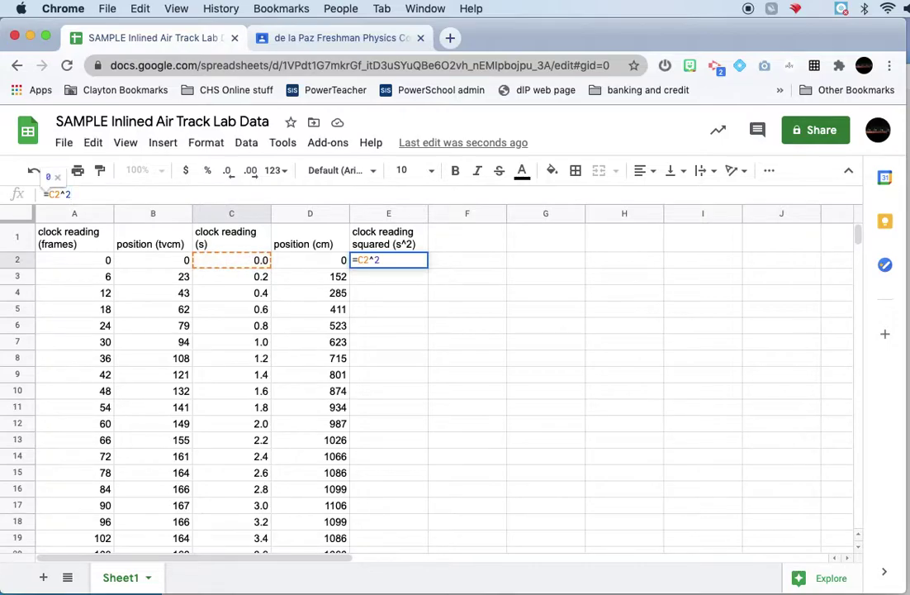
pyautogui.press('Return')
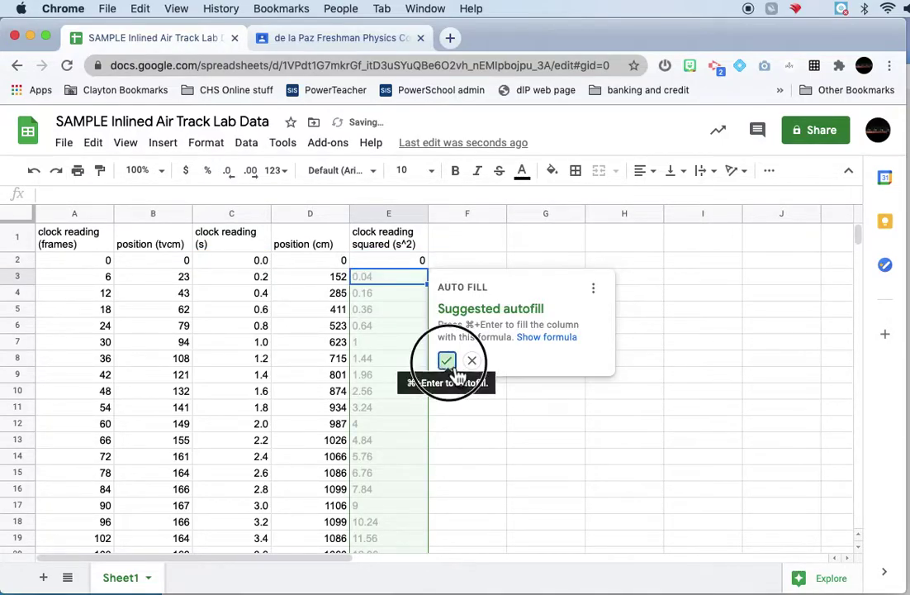
pyautogui.click(447, 361)
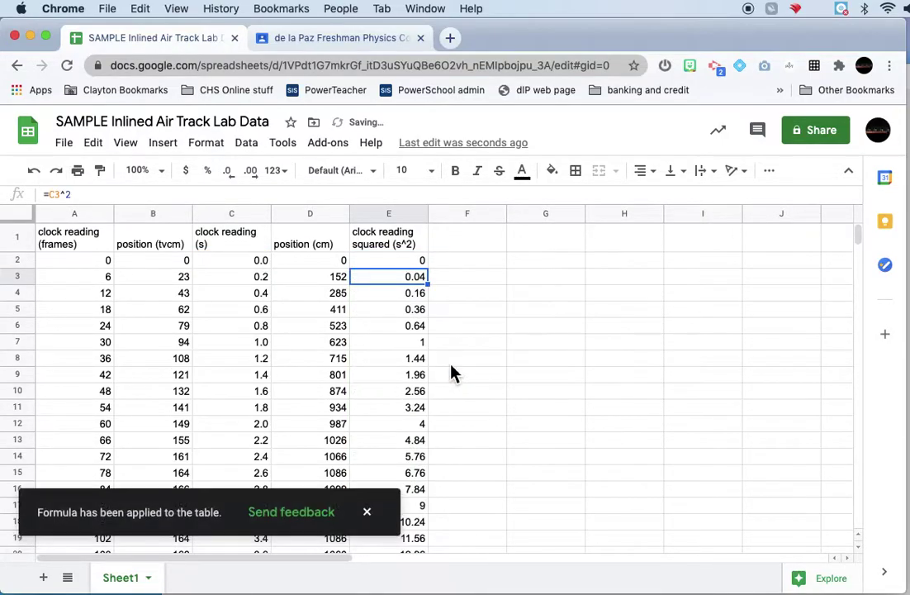
pyautogui.click(396, 217)
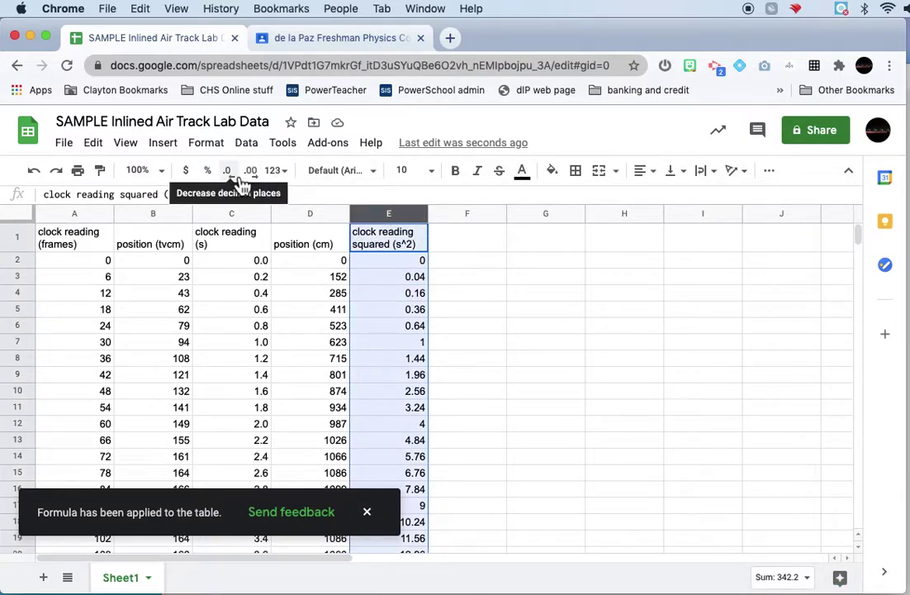
# - Show column E's squared values with two decimal places (0.00, 0.04, 1.00…)
pyautogui.click(227, 171)
pyautogui.click(228, 172)
pyautogui.click(257, 176)
pyautogui.click(257, 176)
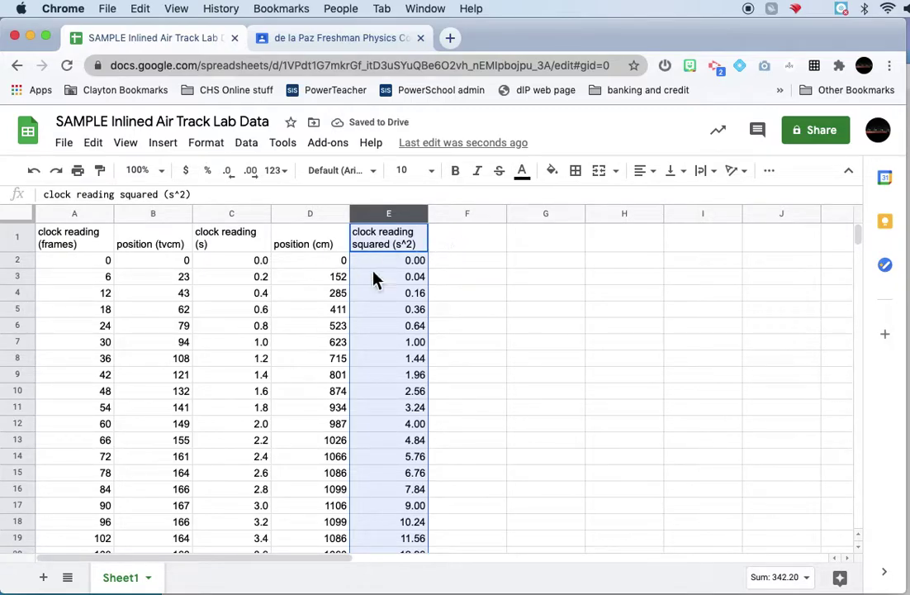
pyautogui.click(468, 243)
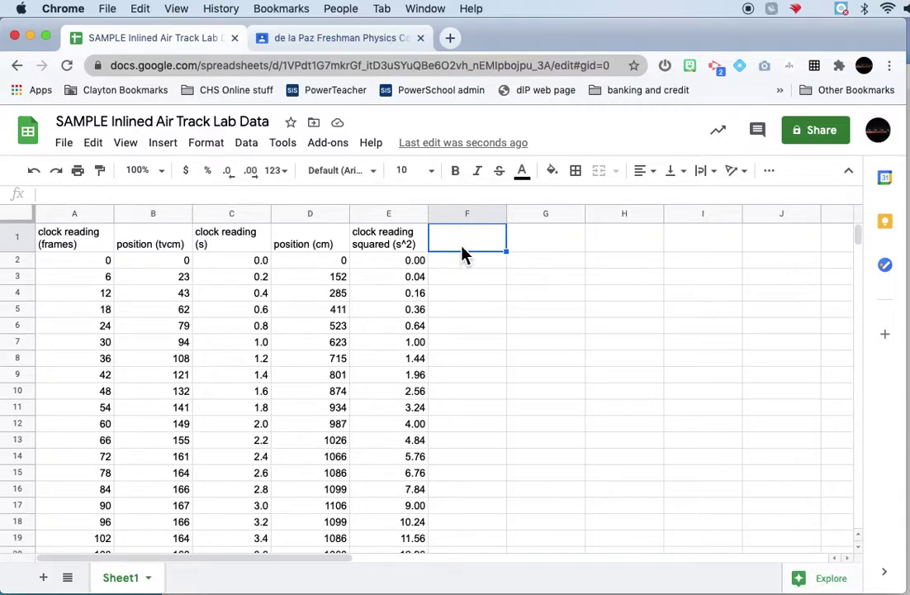
# - Head column F 'displacement (cm)' and fill =D3-D2 down from F3
pyautogui.write('dis')
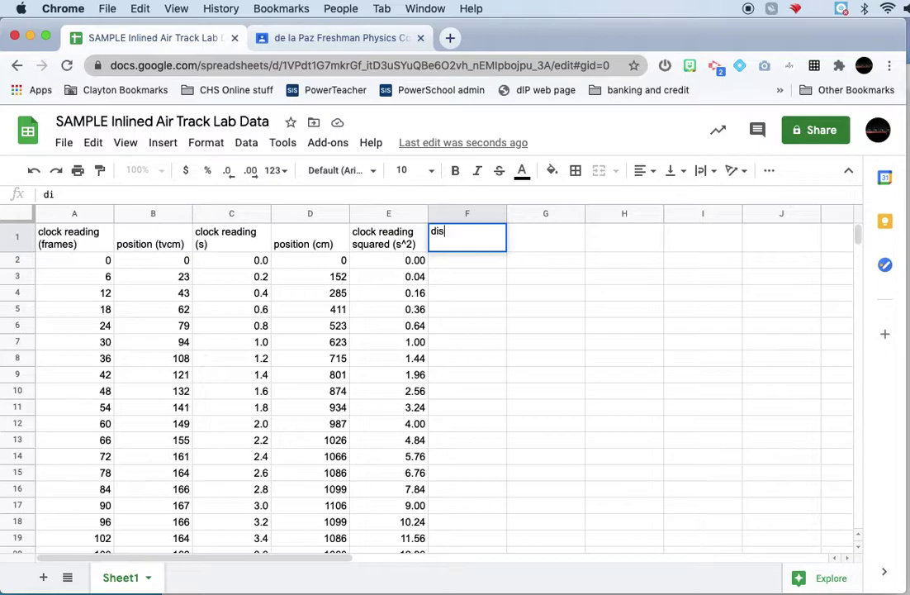
pyautogui.write('placement ')
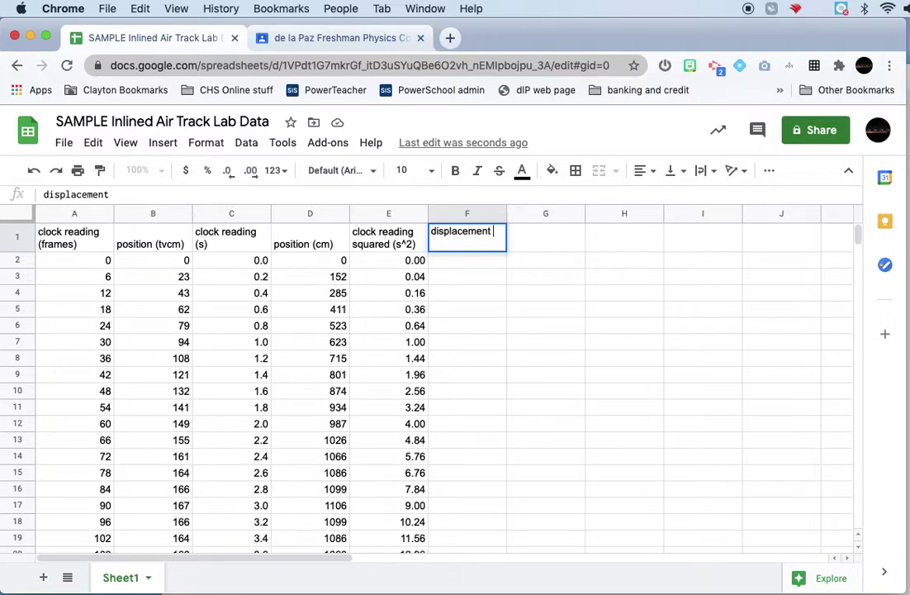
pyautogui.write('(cm)')
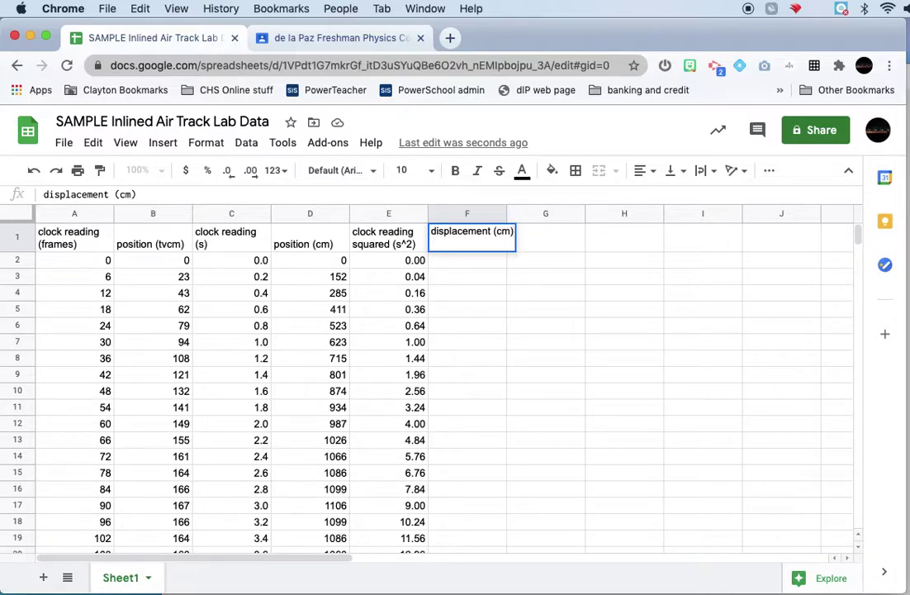
pyautogui.press('Return')
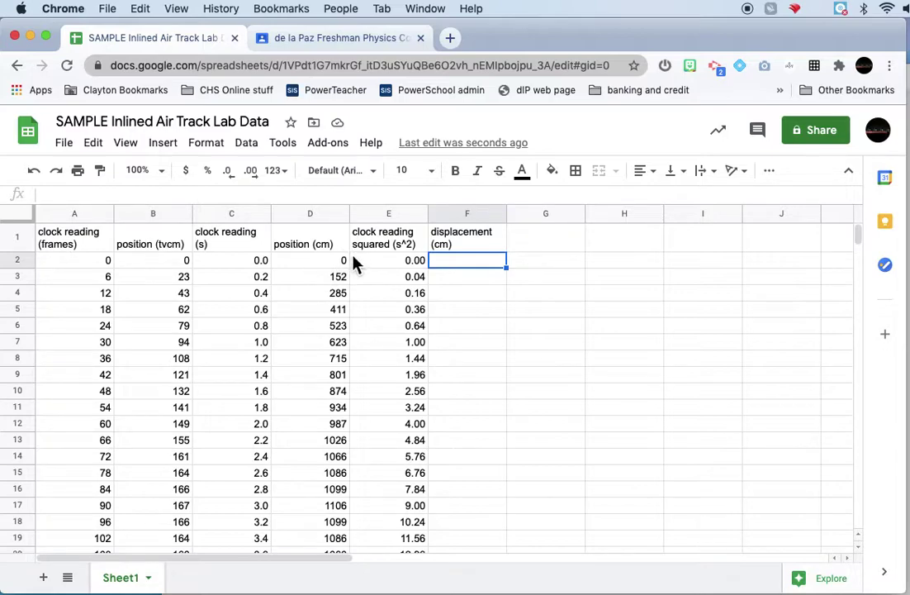
pyautogui.click(482, 285)
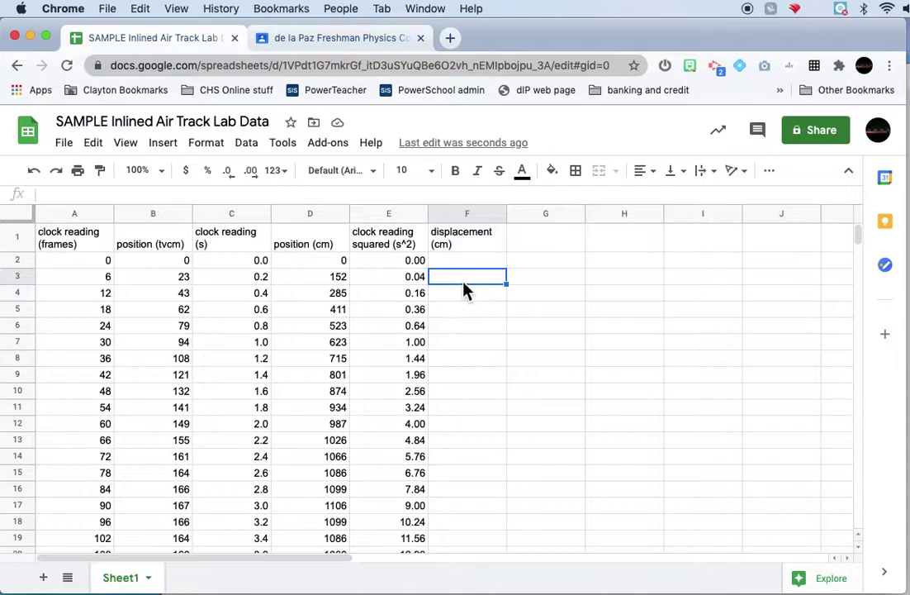
pyautogui.write('=')
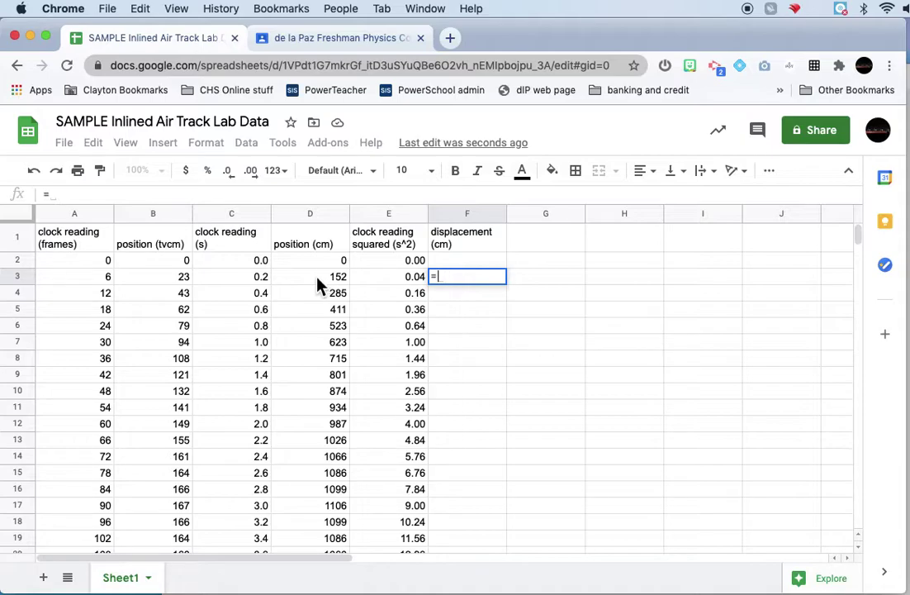
pyautogui.click(321, 284)
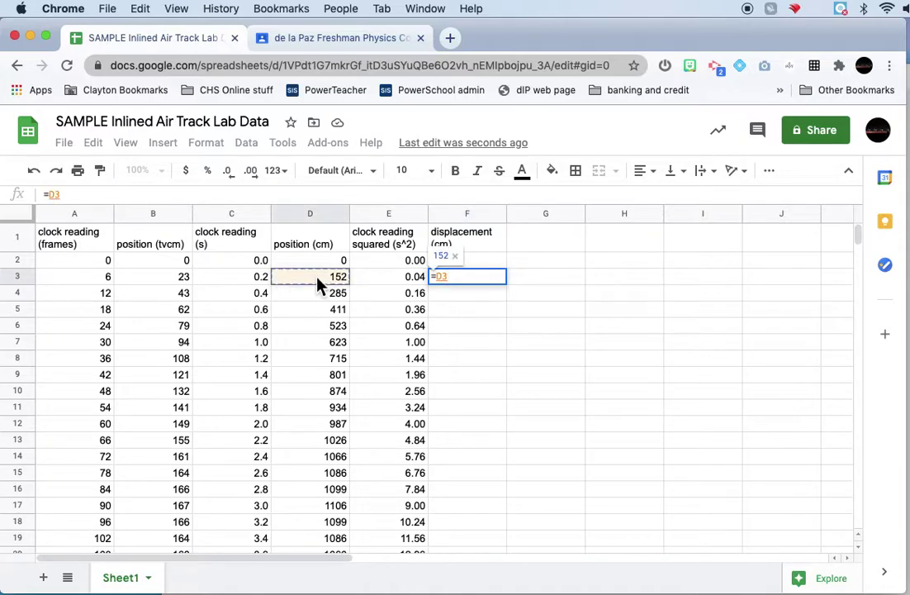
pyautogui.write('-')
pyautogui.click(320, 263)
pyautogui.press('Return')
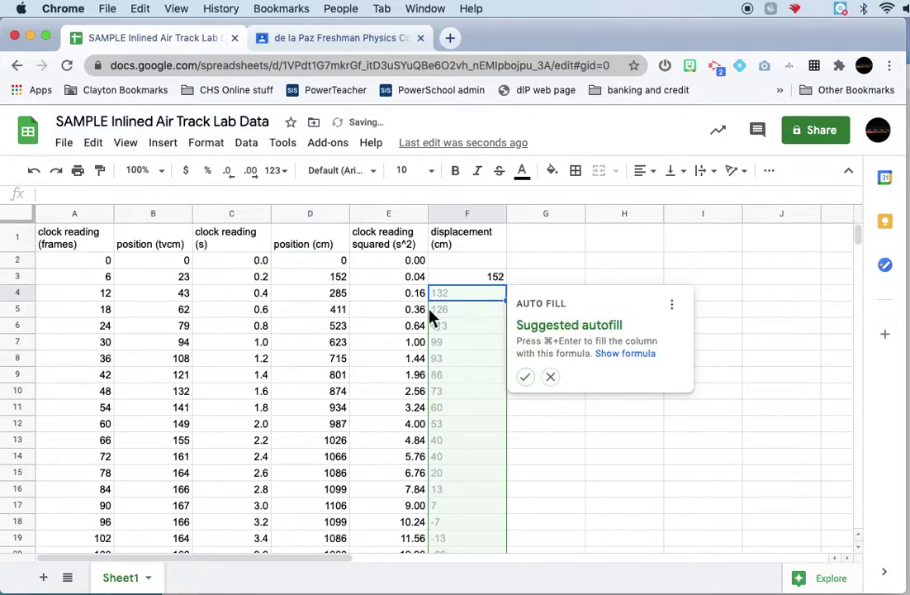
pyautogui.click(526, 379)
# - Enter the heading 'time interval (s)' in cell G1
pyautogui.scroll(-3, 486, 415)
pyautogui.scroll(-3, 485, 414)
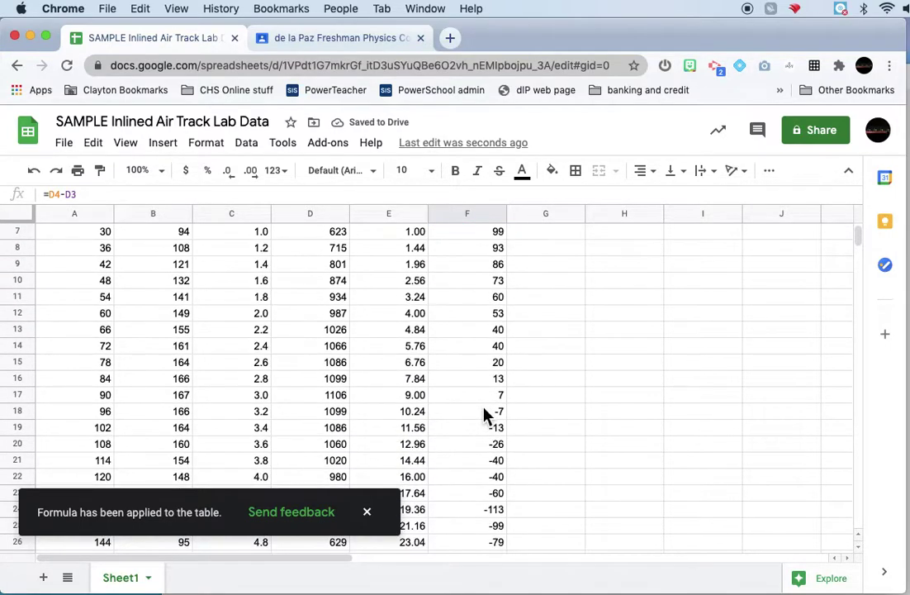
pyautogui.scroll(6, 485, 415)
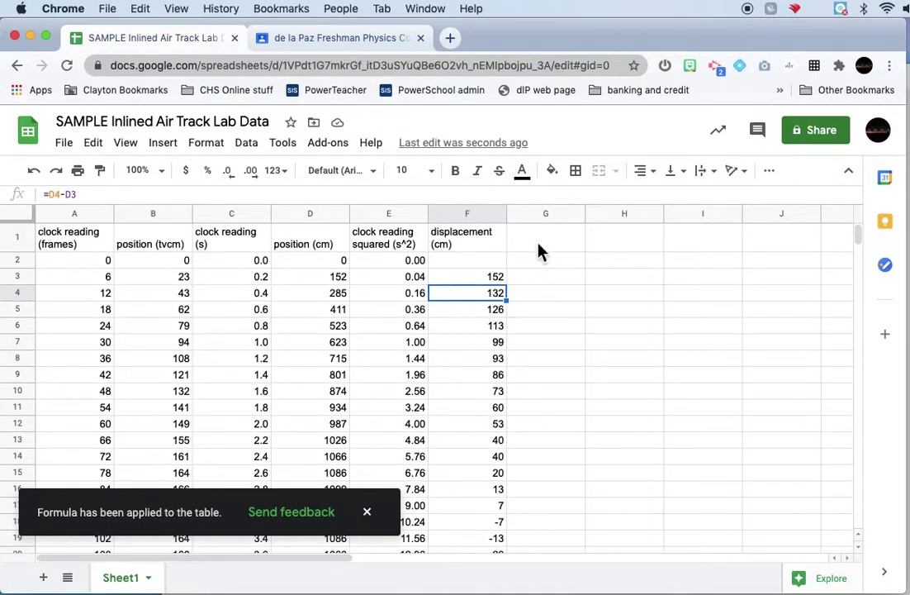
pyautogui.click(543, 239)
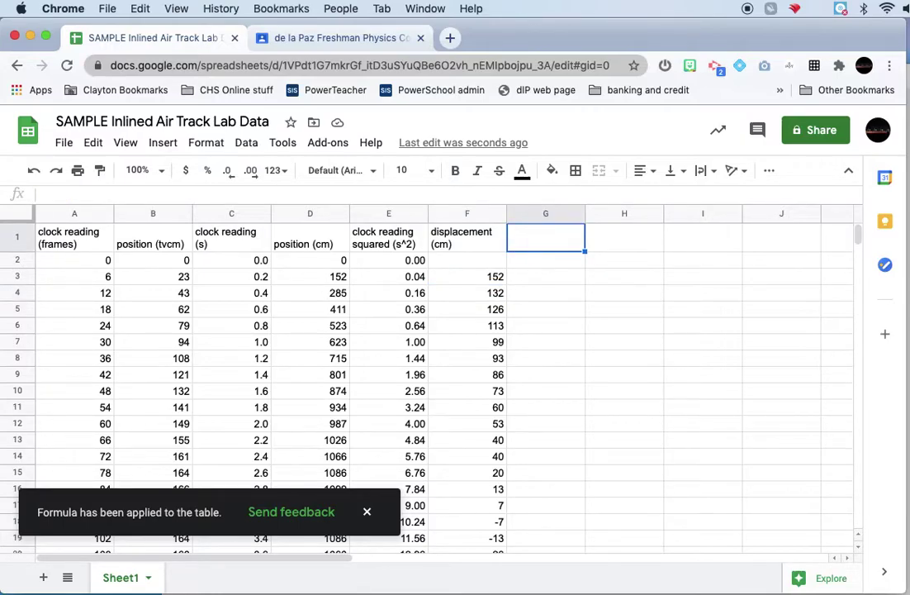
pyautogui.write('time interval (s)')
pyautogui.press('Return')
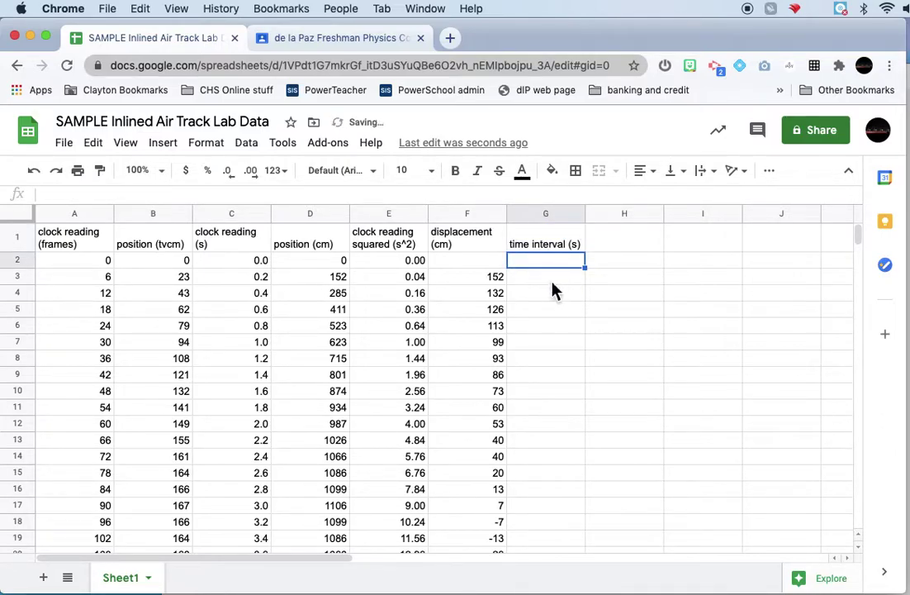
# - Enter the formula =C3-C2 in G3 for the first time interval
pyautogui.click(550, 280)
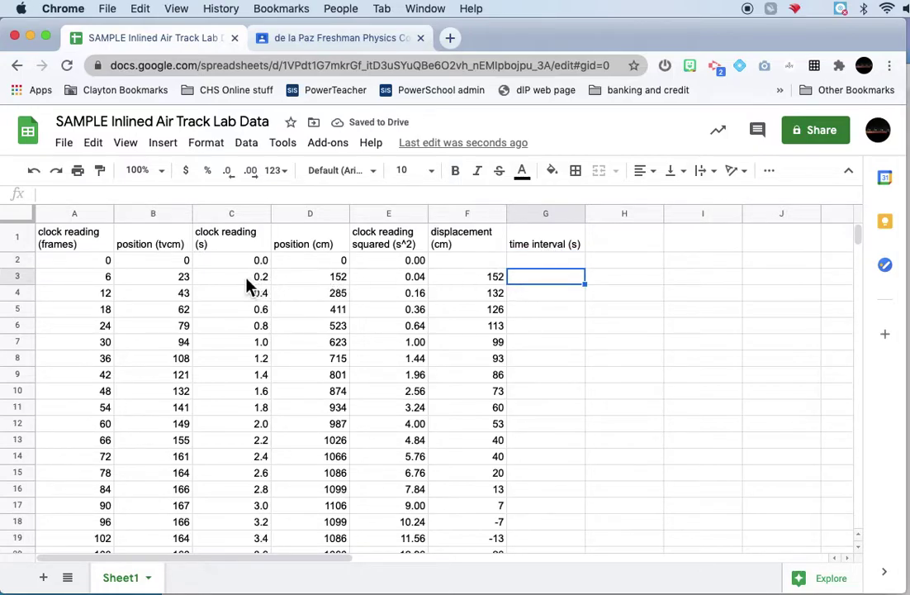
pyautogui.click(247, 281)
pyautogui.click(535, 282)
pyautogui.write('=')
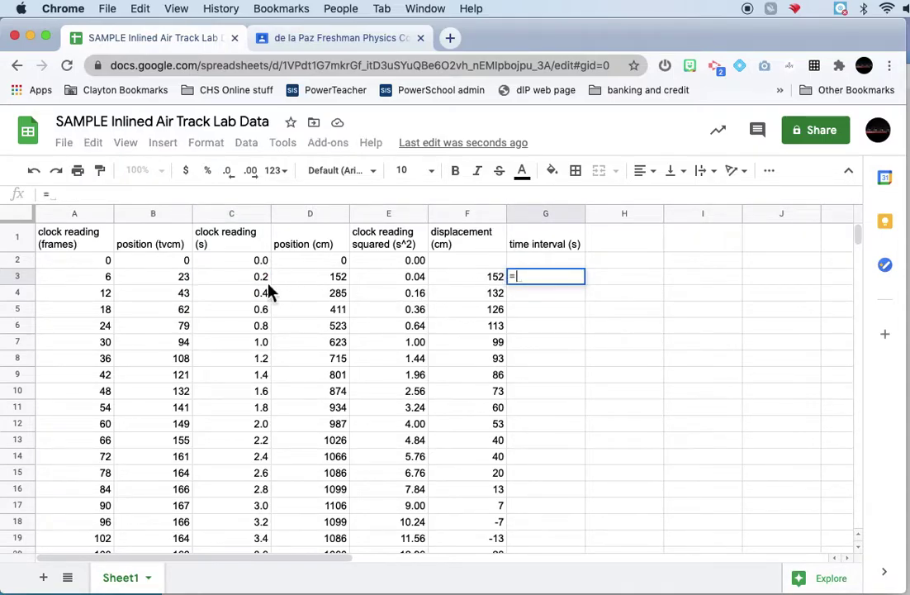
pyautogui.click(241, 285)
pyautogui.write('-')
pyautogui.click(243, 264)
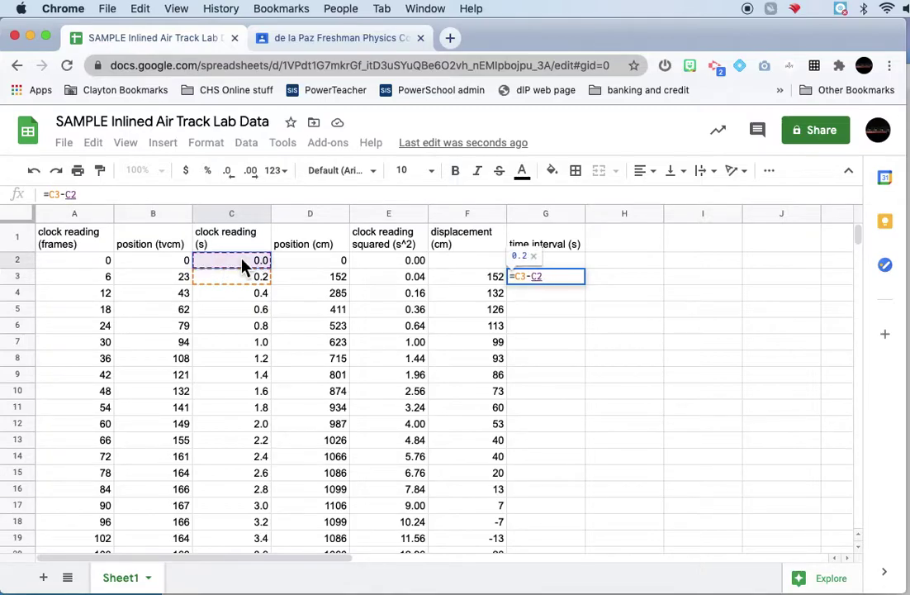
pyautogui.press('Return')
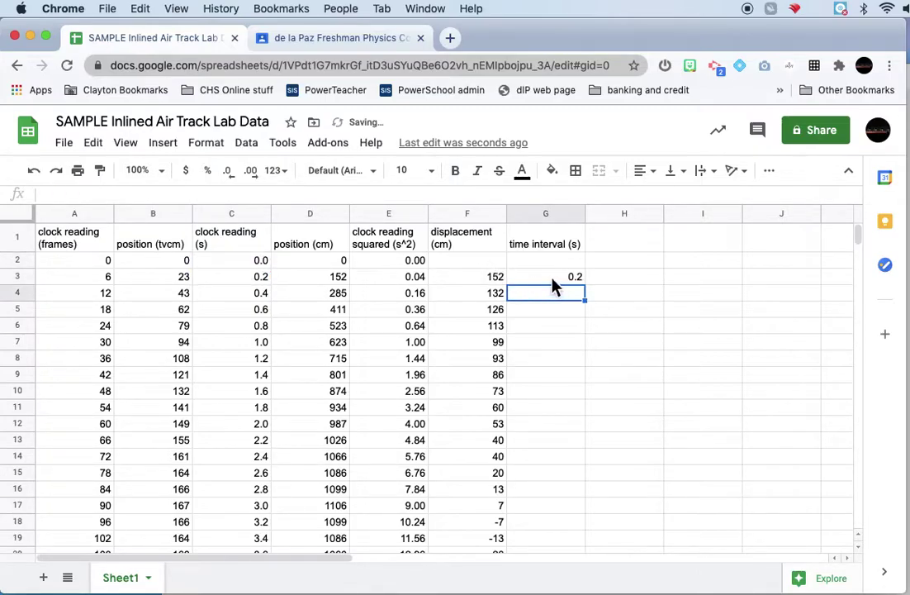
# - Fill the =C3-C2 formula down column G so every row shows 0.2
pyautogui.click(553, 280)
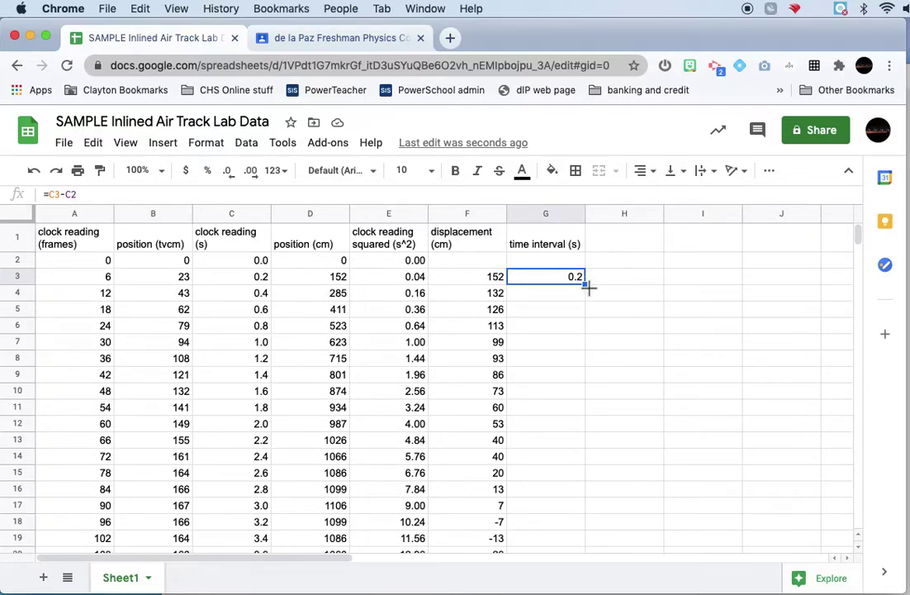
pyautogui.doubleClick(588, 285)
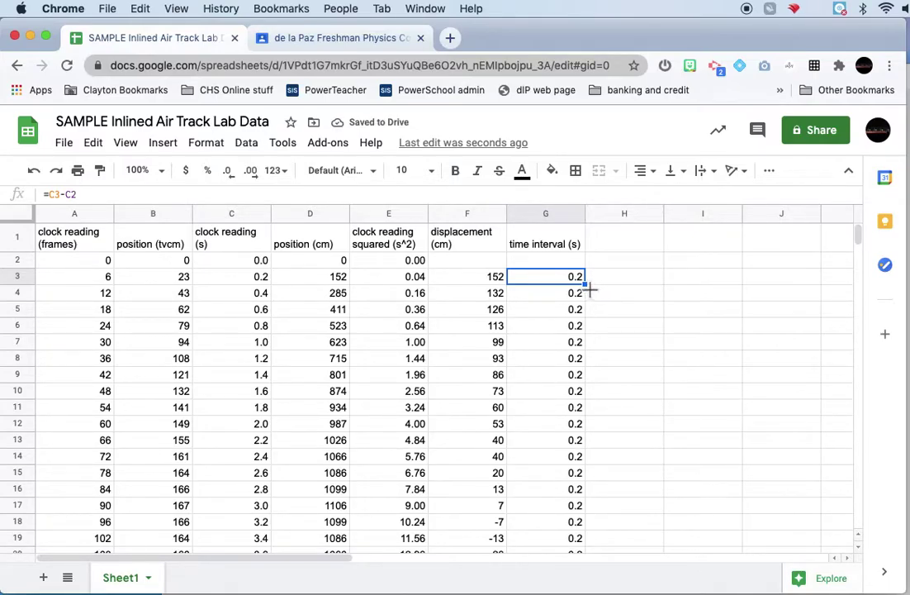
pyautogui.scroll(-5, 574, 463)
pyautogui.scroll(-3, 575, 463)
pyautogui.scroll(8, 575, 463)
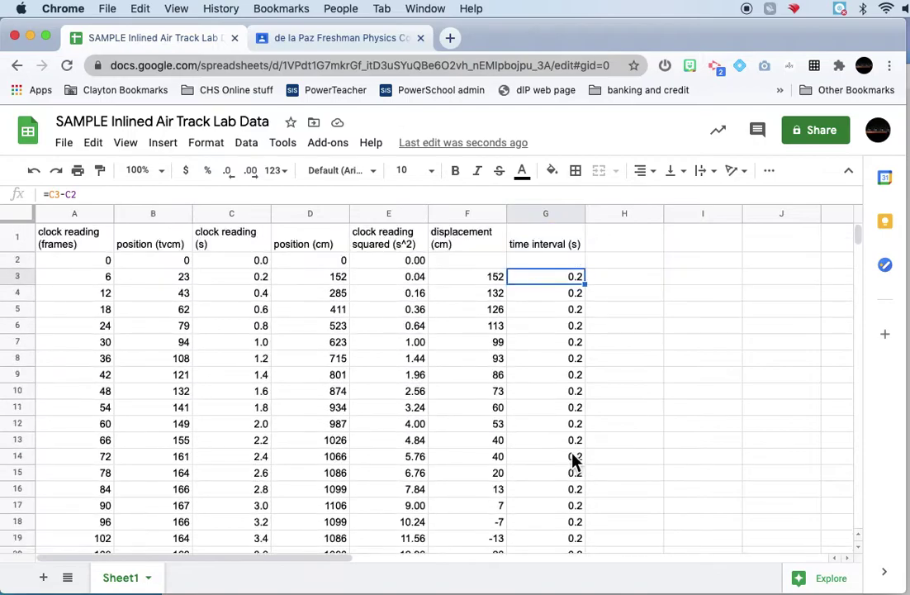
# - Head column H 'velocity (cm/s)' and enter =F3/G3 in H3
pyautogui.click(616, 247)
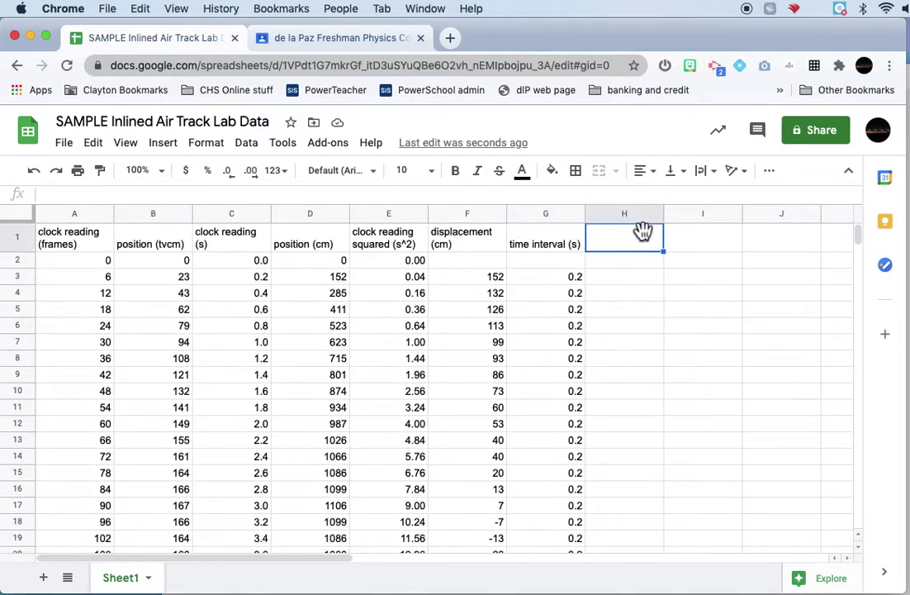
pyautogui.write('velocity (cm/s)')
pyautogui.click(630, 262)
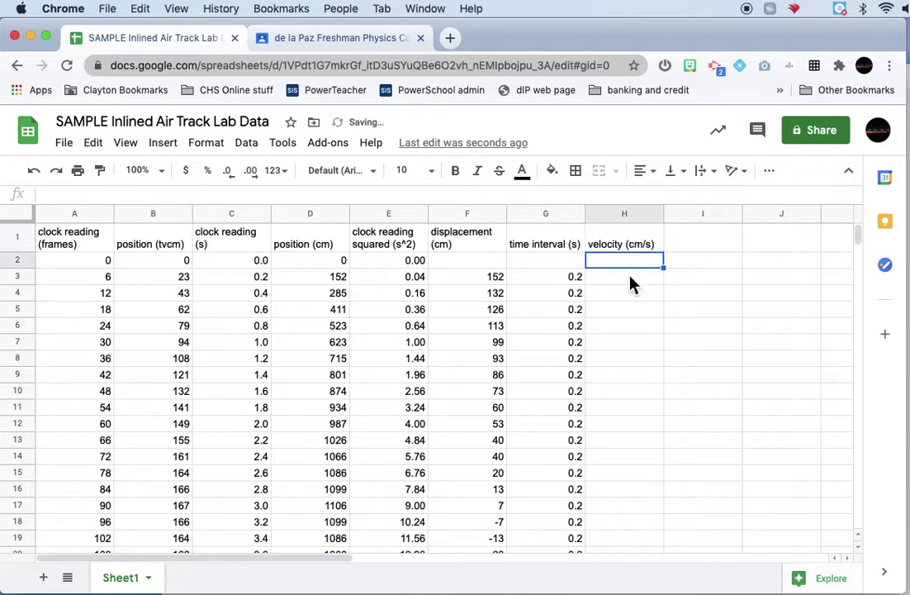
pyautogui.click(629, 281)
pyautogui.write('=')
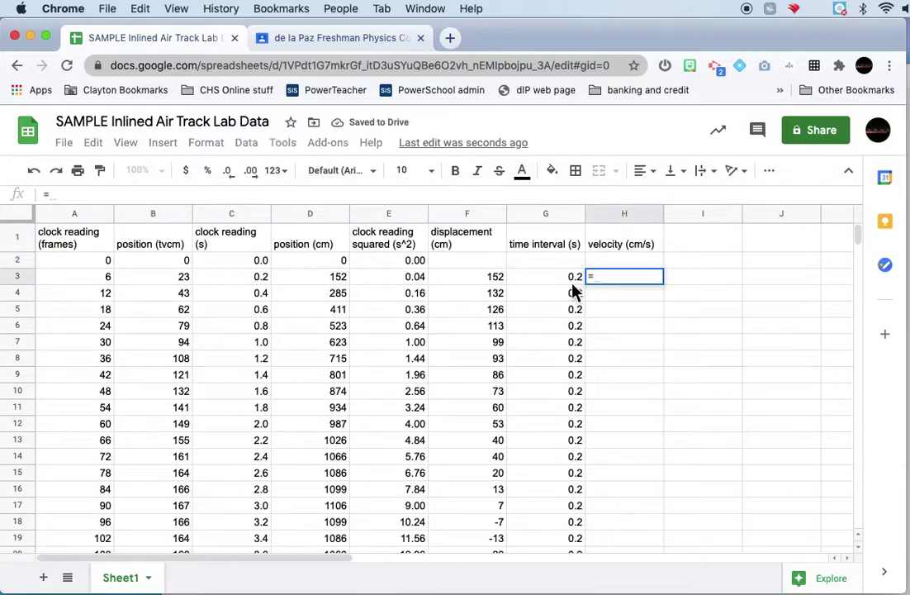
pyautogui.click(489, 280)
pyautogui.write('/')
pyautogui.click(568, 283)
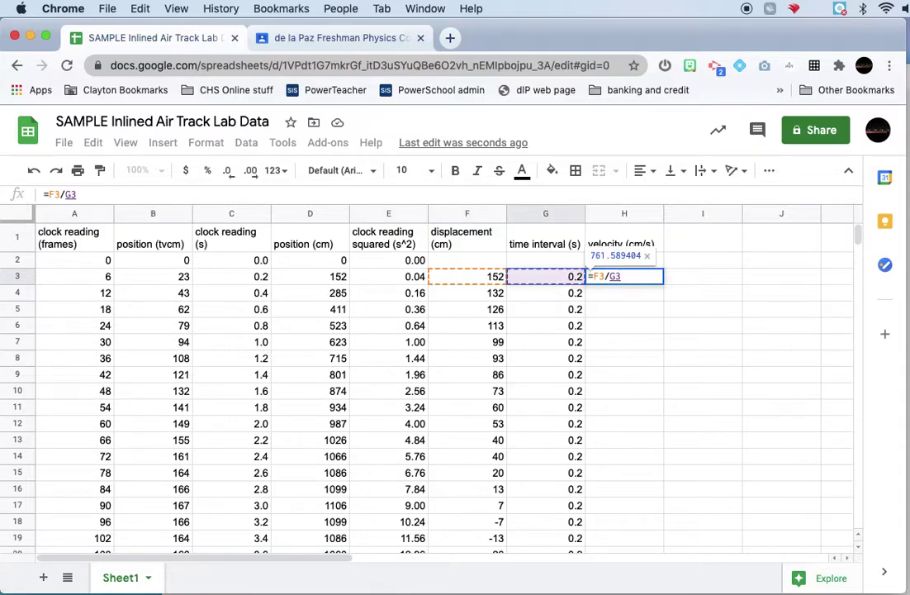
pyautogui.press('Return')
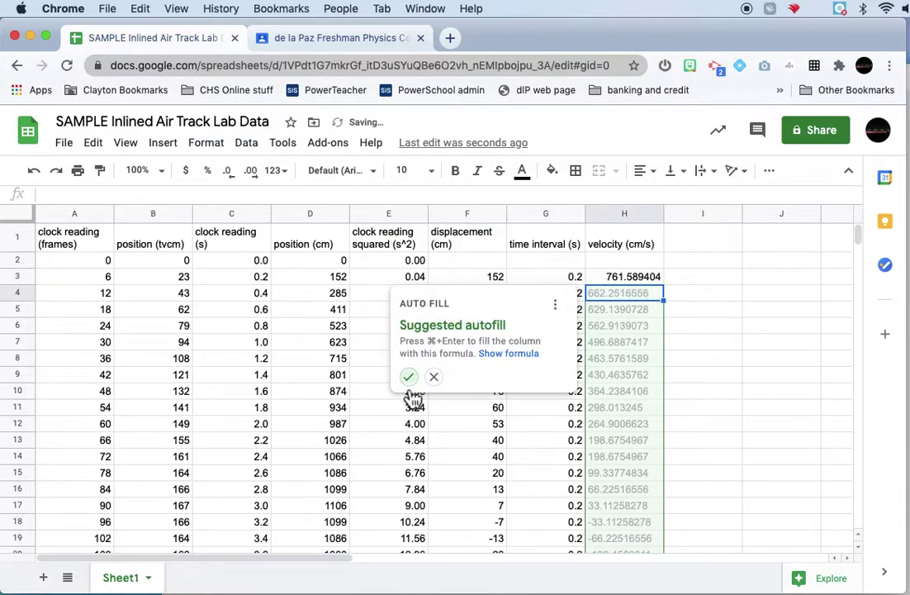
# - Accept the suggested fill for column H and round the velocities to whole numbers
pyautogui.click(409, 377)
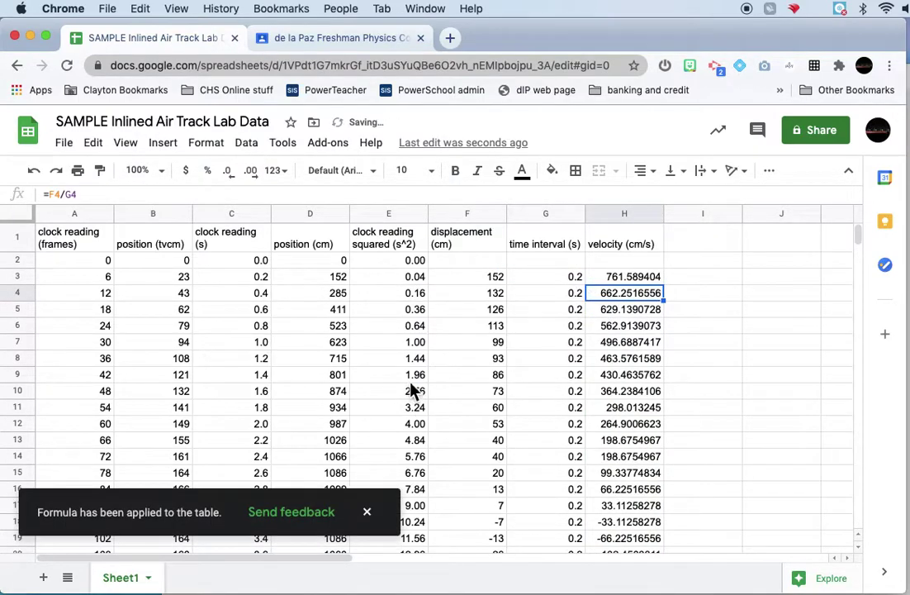
pyautogui.click(621, 214)
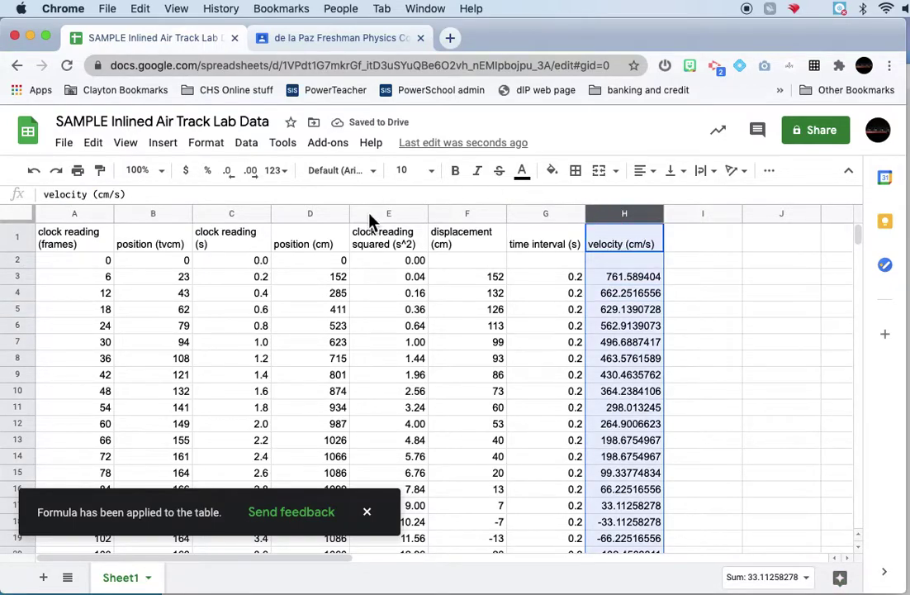
pyautogui.click(235, 177)
pyautogui.click(235, 177)
pyautogui.click(235, 177)
pyautogui.click(235, 177)
pyautogui.click(234, 177)
pyautogui.click(235, 177)
pyautogui.click(235, 177)
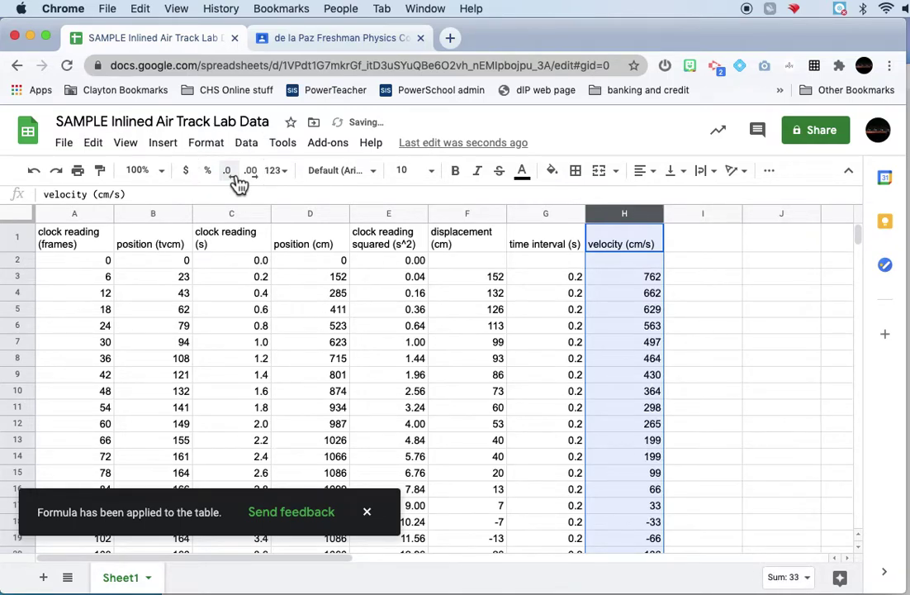
# - Head column I 'middle time (s)' and enter =average(C2:C3) in I3
pyautogui.click(724, 231)
pyautogui.write('middle')
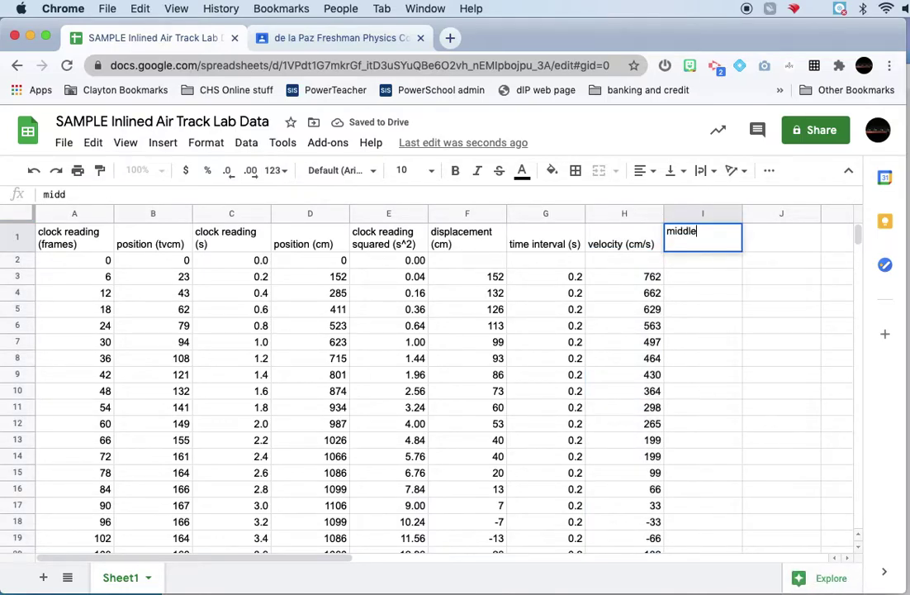
pyautogui.write(' time (')
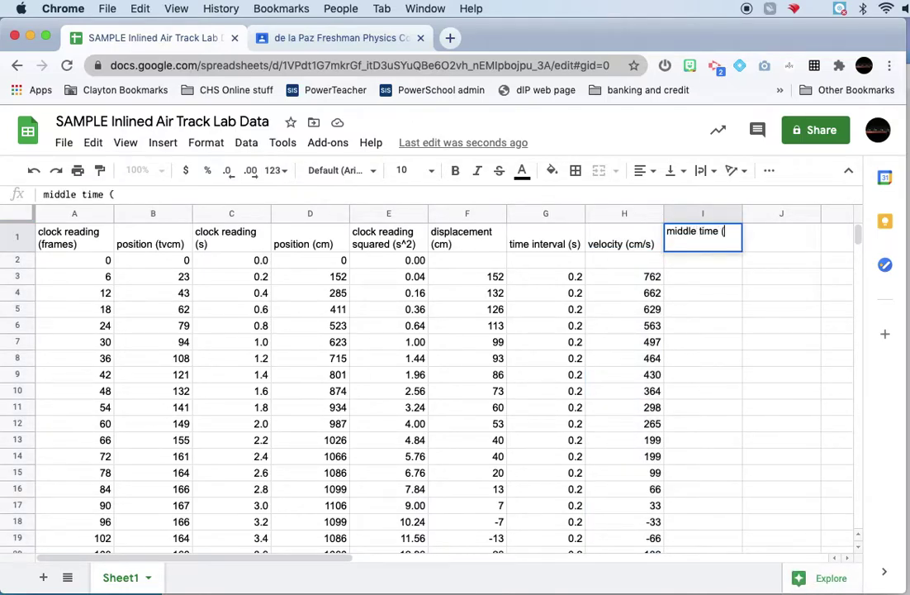
pyautogui.write('s)')
pyautogui.click(706, 282)
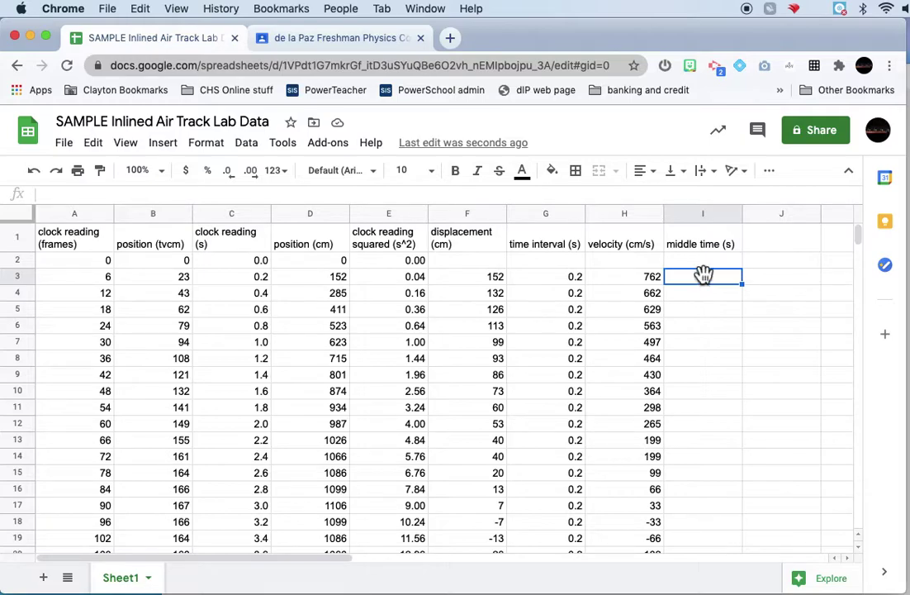
pyautogui.write('=aver')
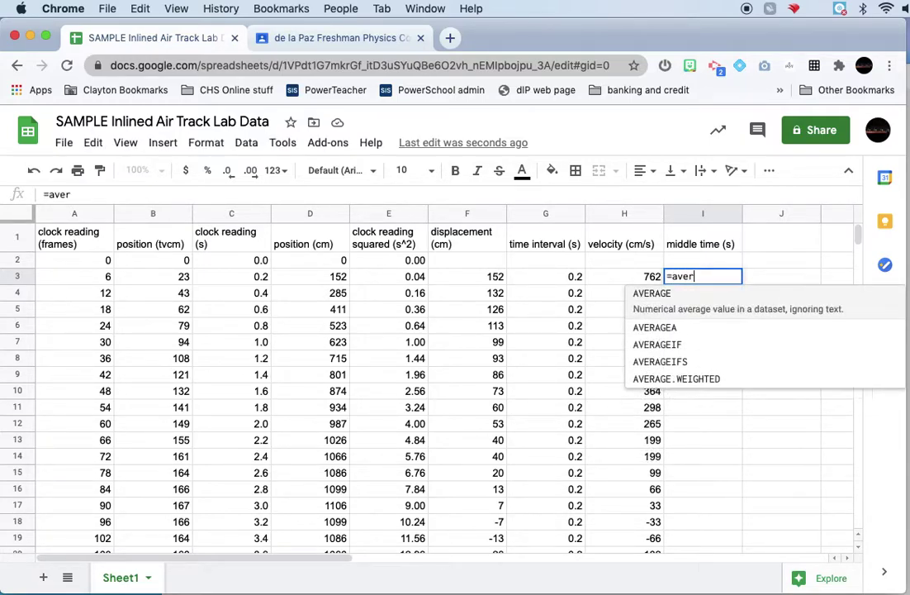
pyautogui.write('age(')
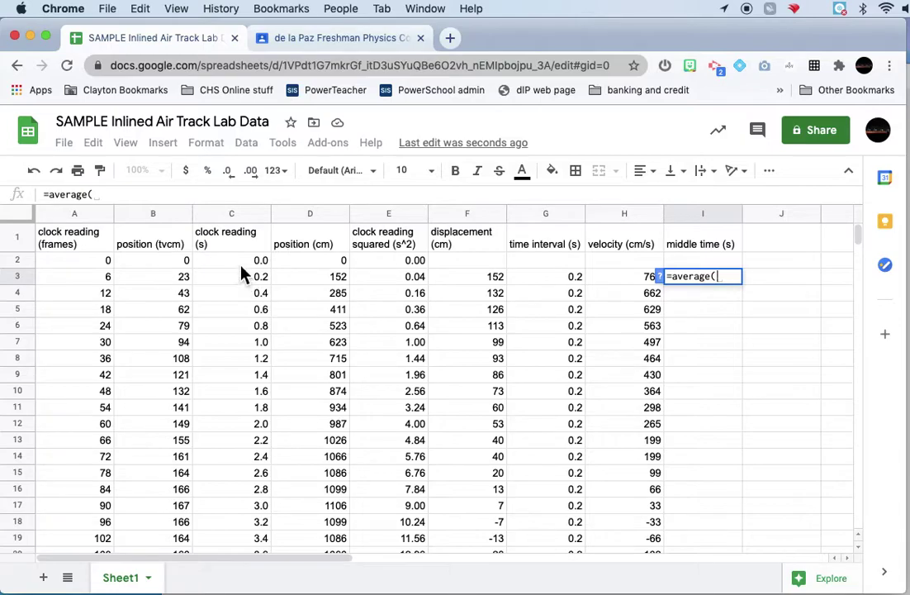
pyautogui.moveTo(242, 260); pyautogui.dragTo(242, 281)
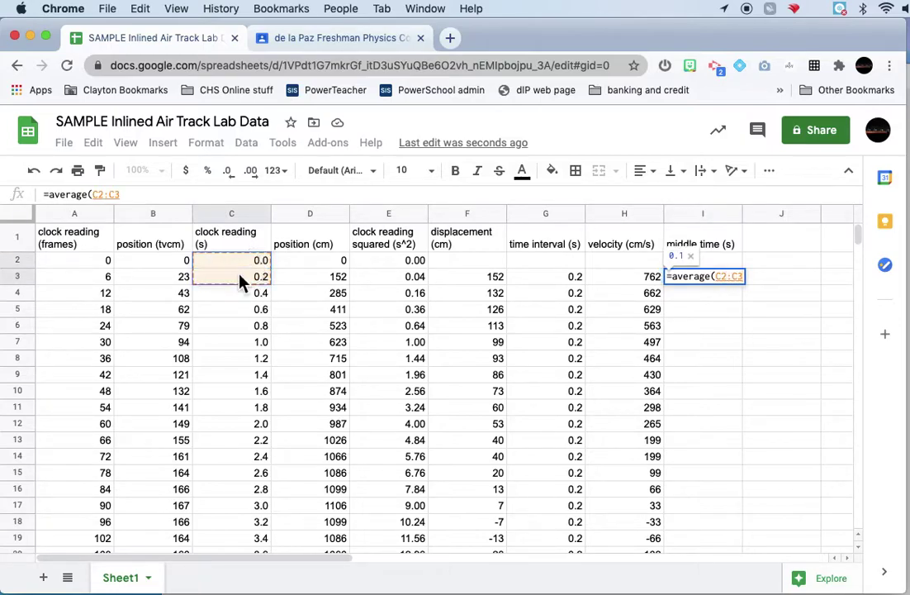
pyautogui.write(')')
pyautogui.press('Return')
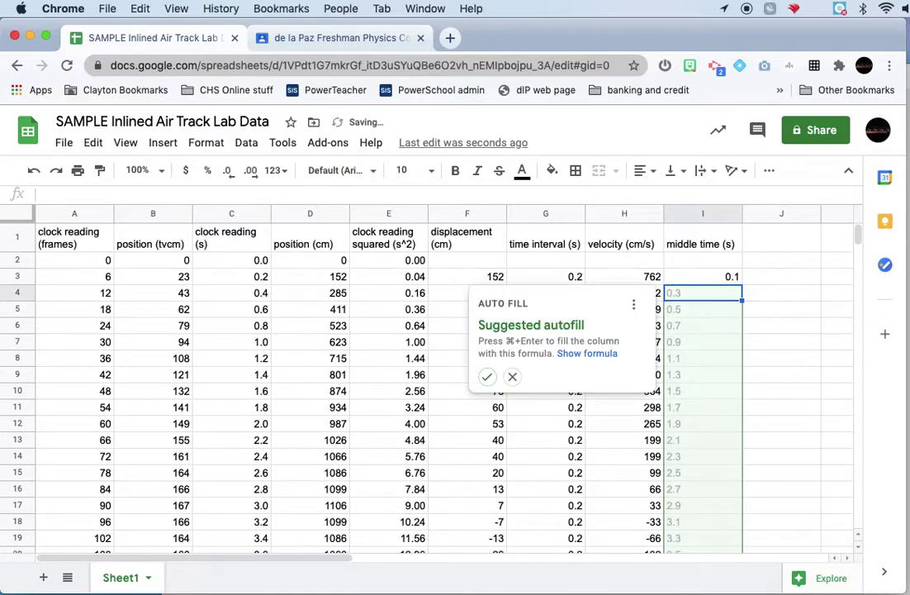
# - Replace the I3 formula with =(C3+C2)/2
pyautogui.click(704, 280)
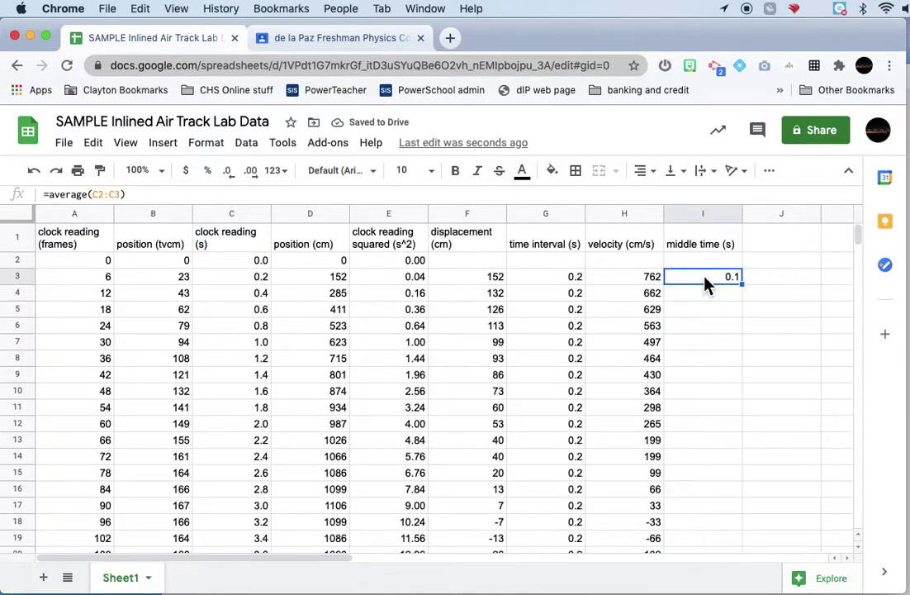
pyautogui.write('=(')
pyautogui.click(257, 282)
pyautogui.write('+')
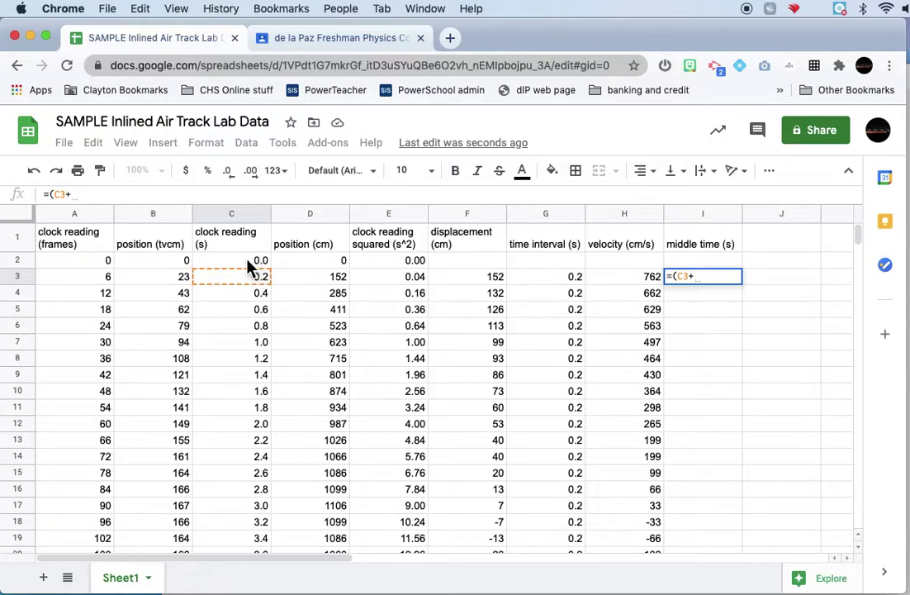
pyautogui.click(256, 261)
pyautogui.write(')')
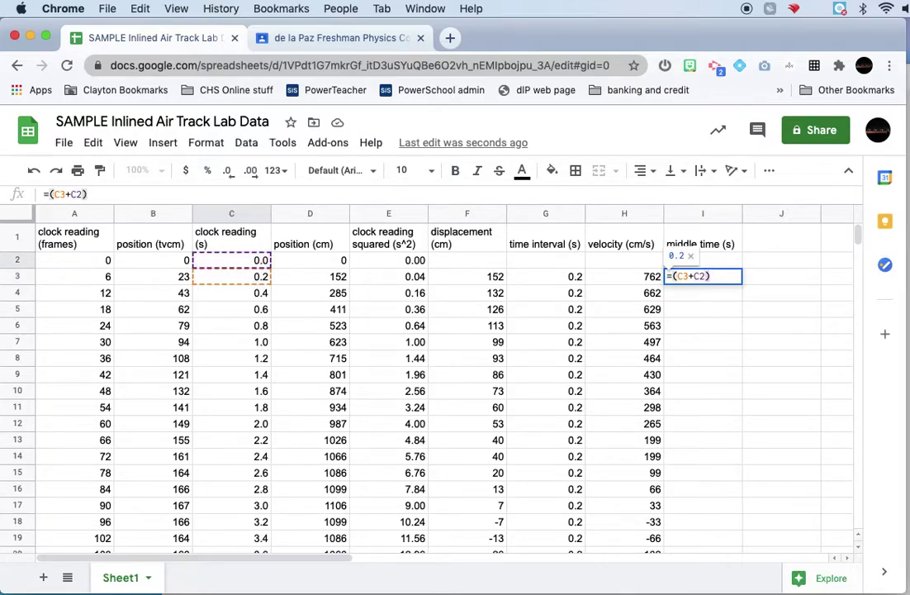
pyautogui.write('/2')
pyautogui.press('Return')
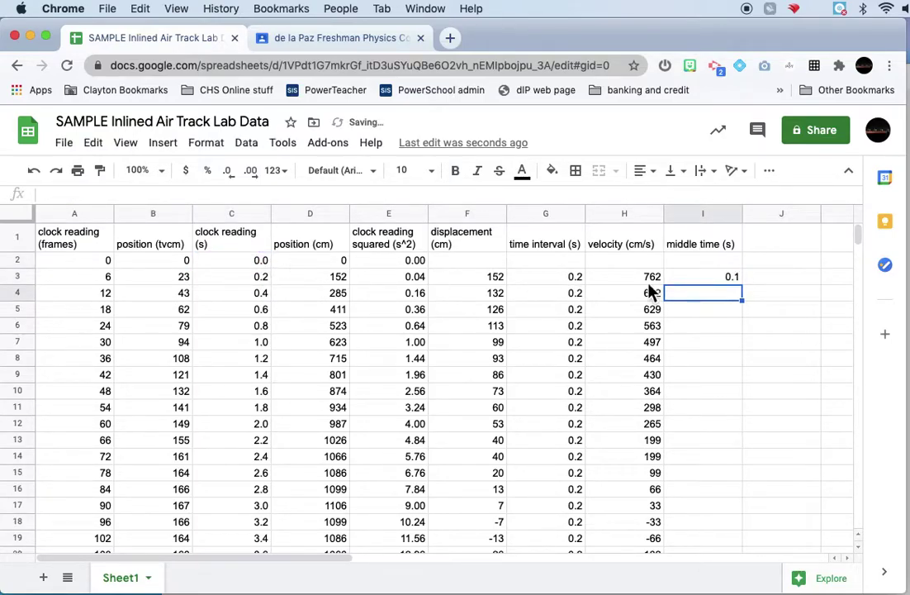
# - Copy the middle time formula down column I, giving 0.1, 0.3, 0.5…
pyautogui.click(696, 280)
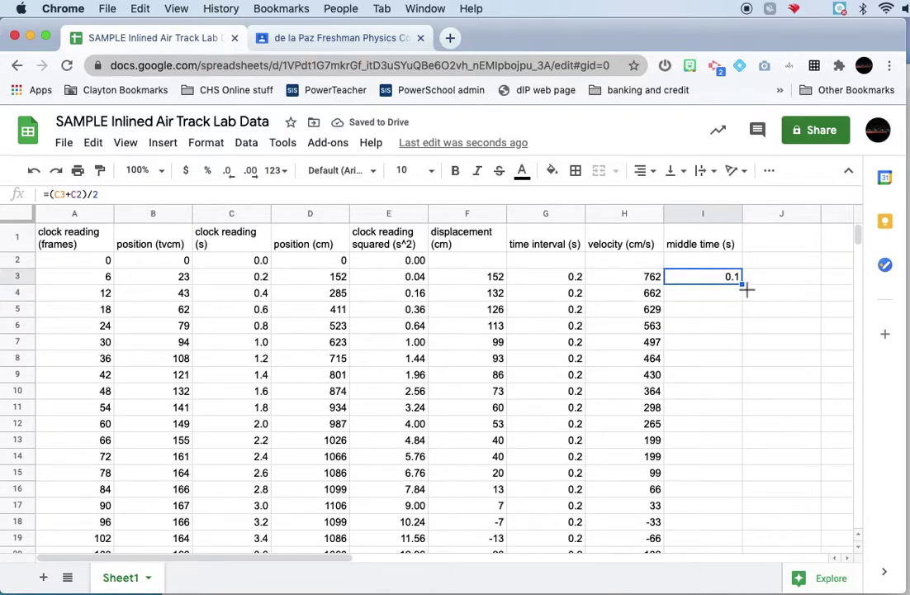
pyautogui.doubleClick(741, 283)
pyautogui.scroll(-6, 711, 417)
pyautogui.scroll(6, 708, 423)
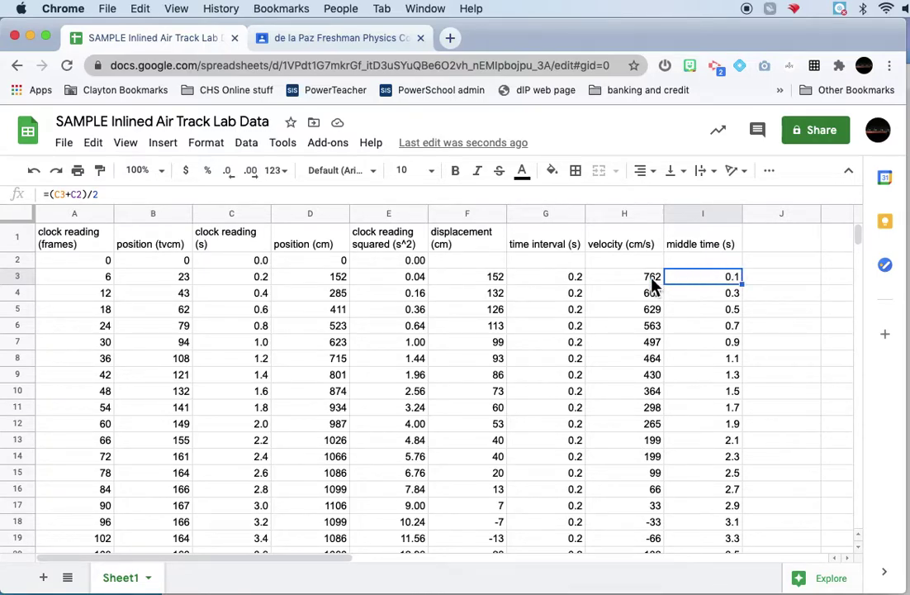
pyautogui.click(629, 284)
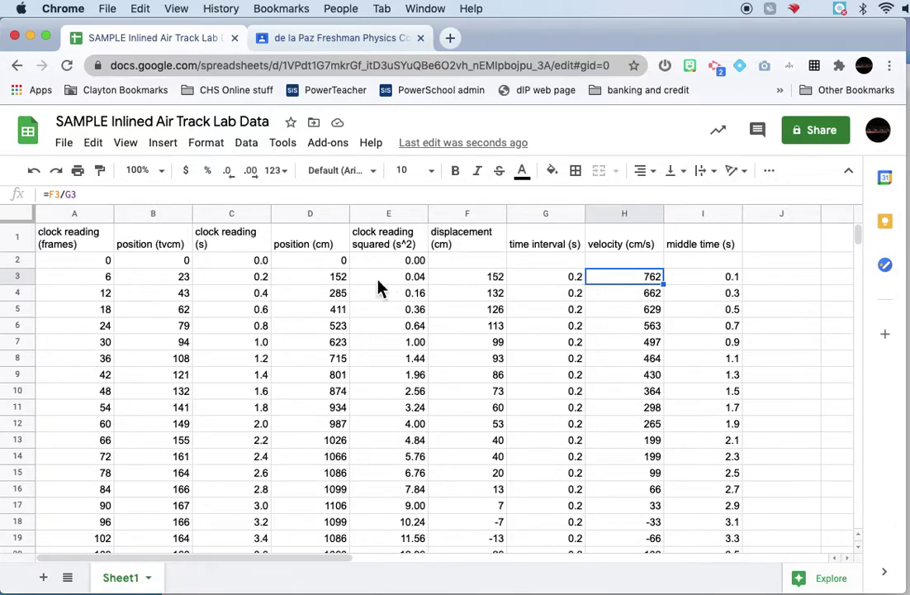
pyautogui.click(256, 279)
pyautogui.click(254, 268)
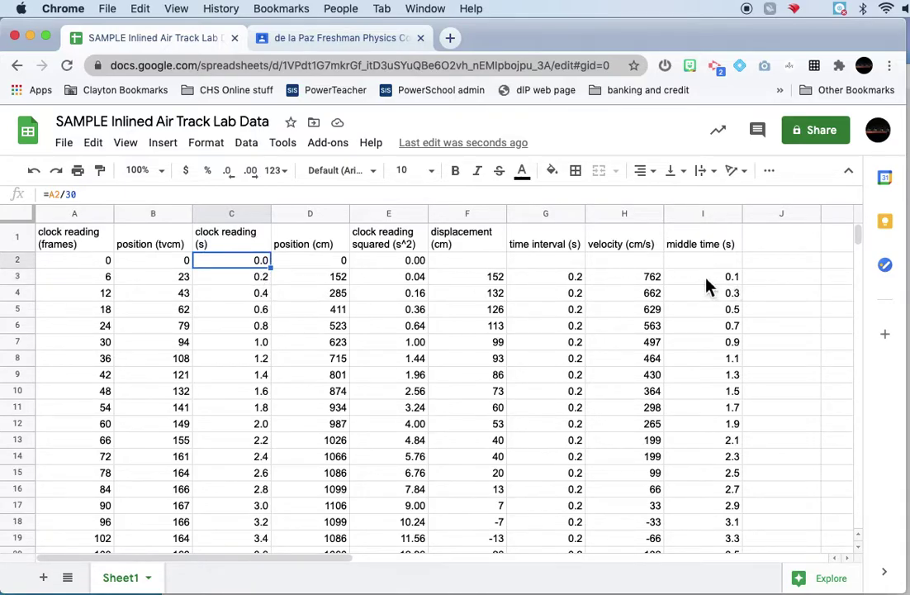
pyautogui.click(653, 281)
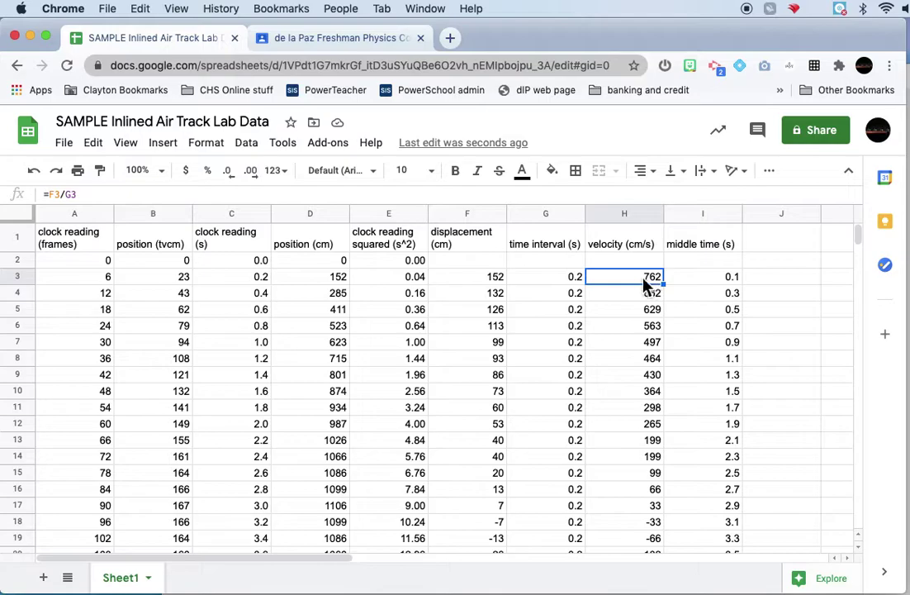
pyautogui.click(345, 279)
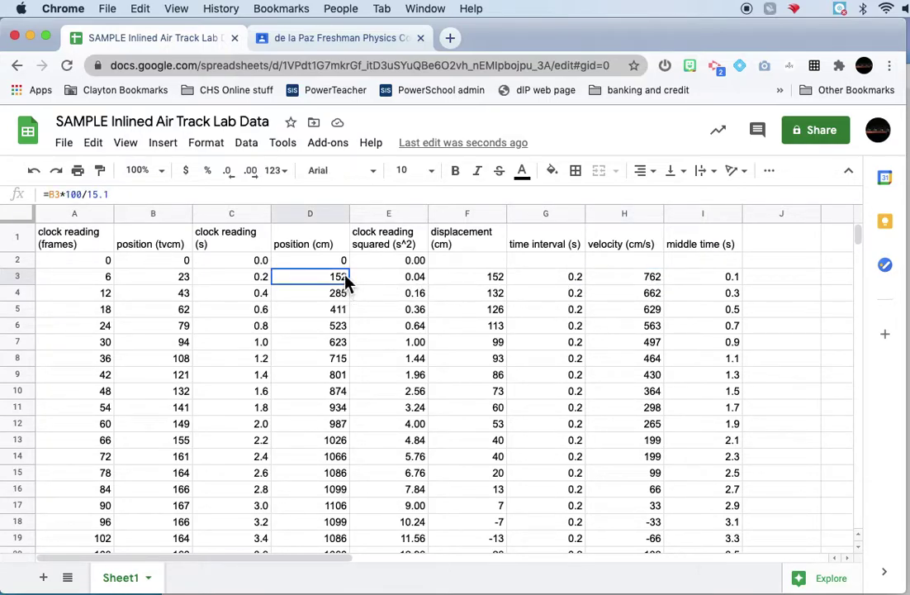
pyautogui.click(340, 265)
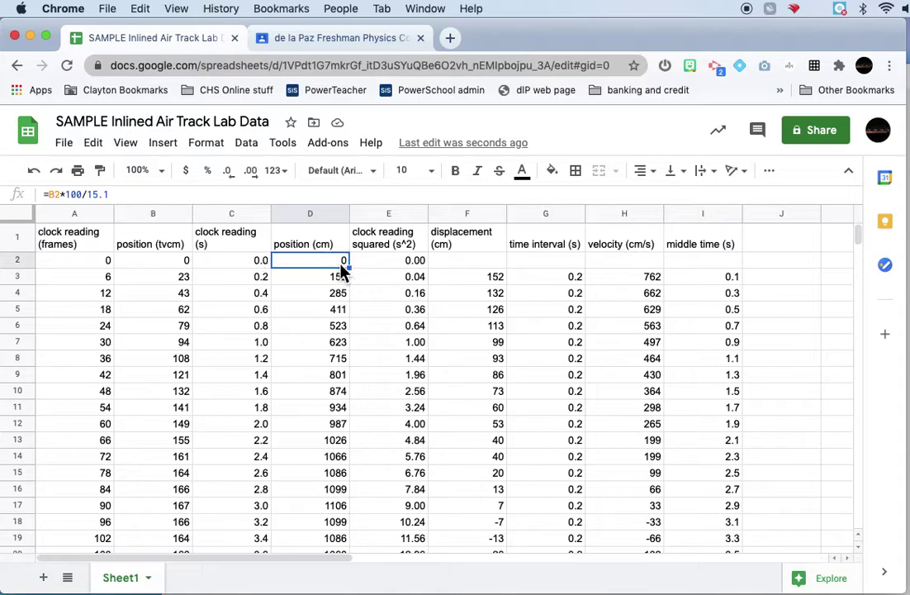
pyautogui.click(631, 281)
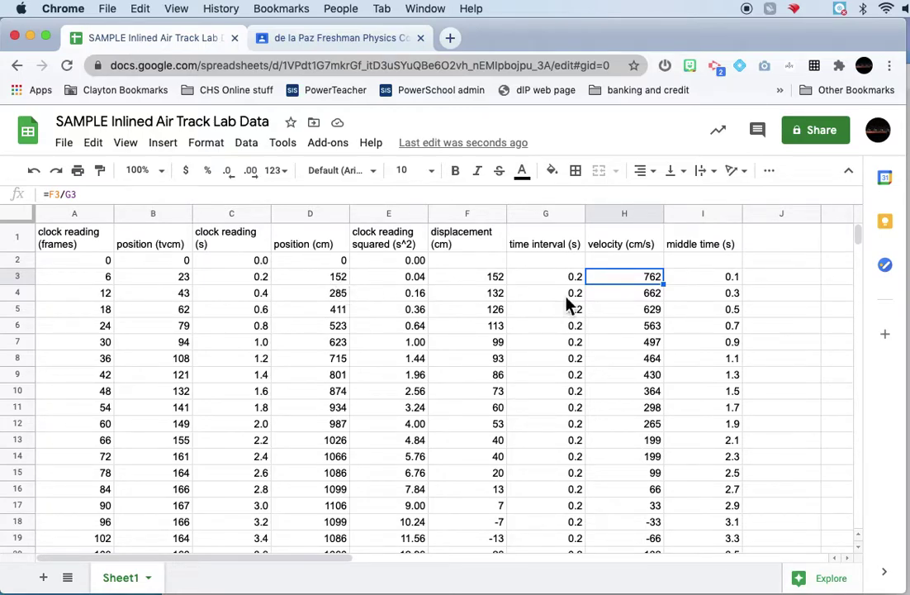
pyautogui.click(775, 280)
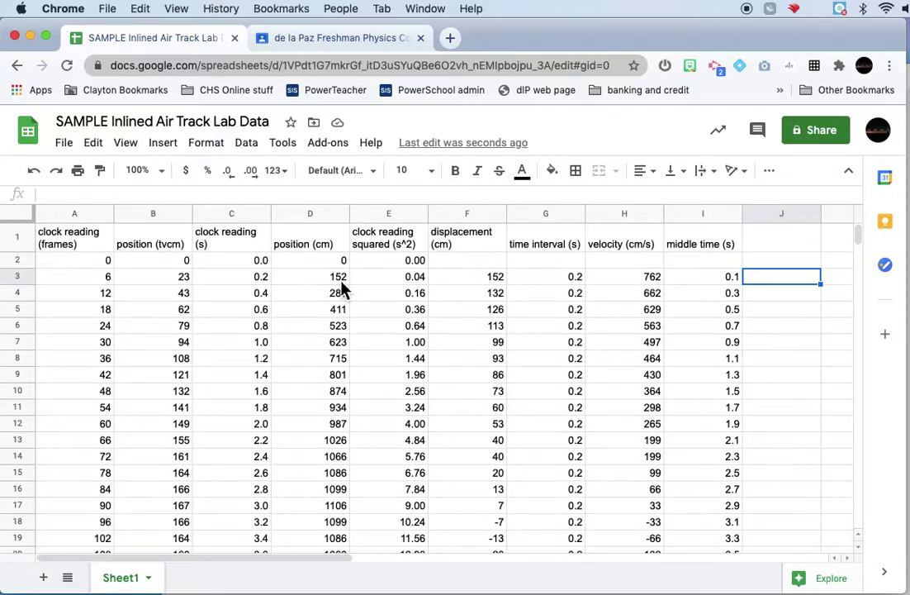
# - Enter the heading 'middle position (cm)' in cell J1
pyautogui.click(772, 248)
pyautogui.write('middl')
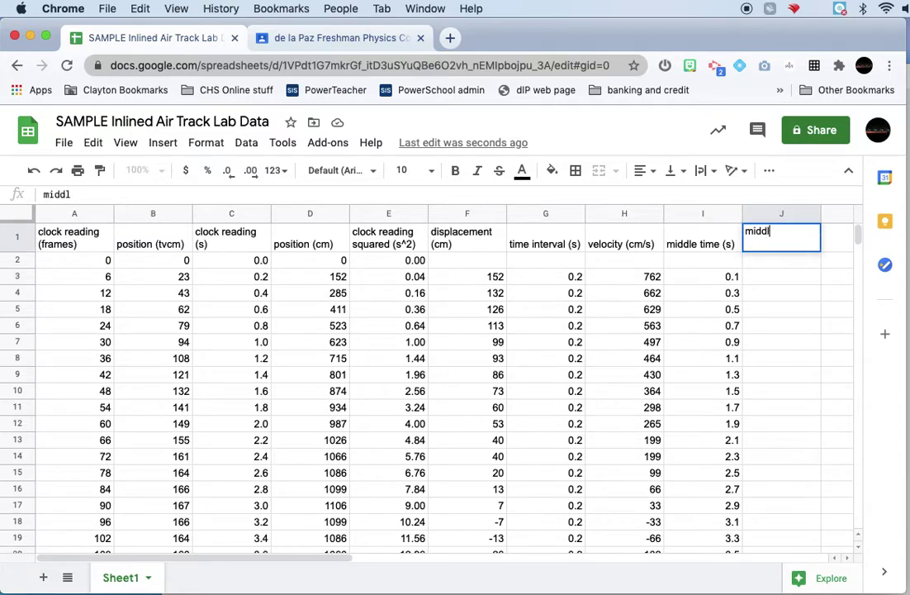
pyautogui.write('e position')
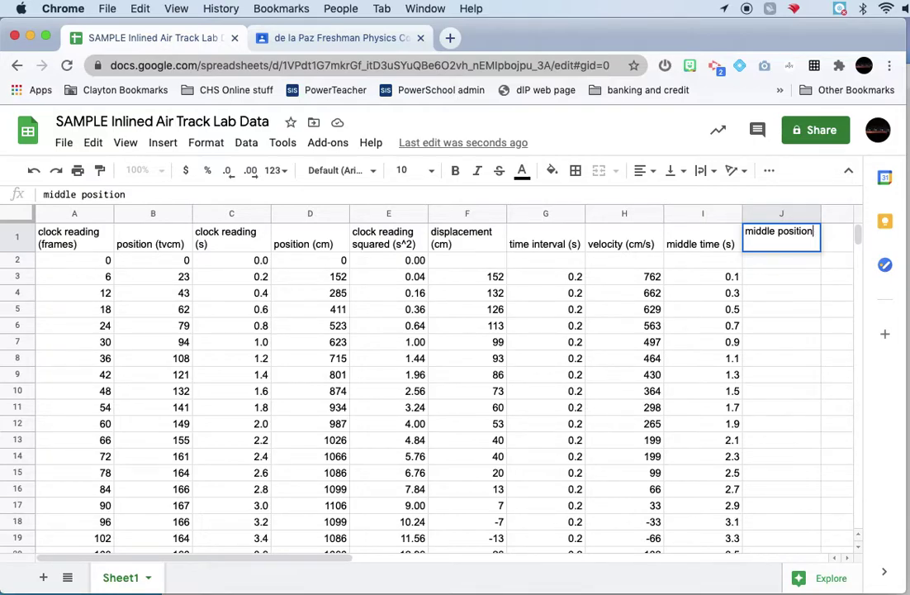
pyautogui.write('(cm)')
pyautogui.press('Return')
# - Enter the formula =(D2+D3)/2 in J3
pyautogui.click(786, 280)
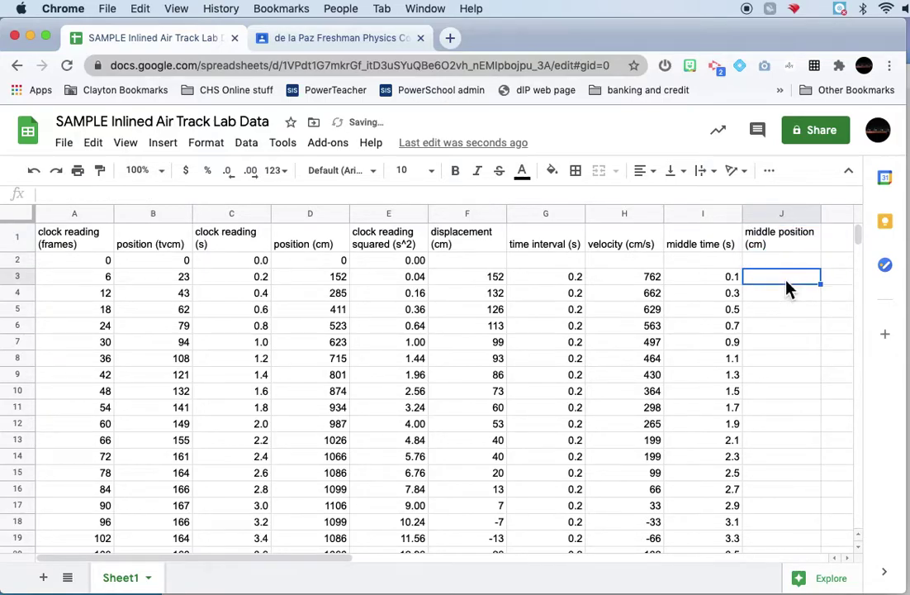
pyautogui.write('=')
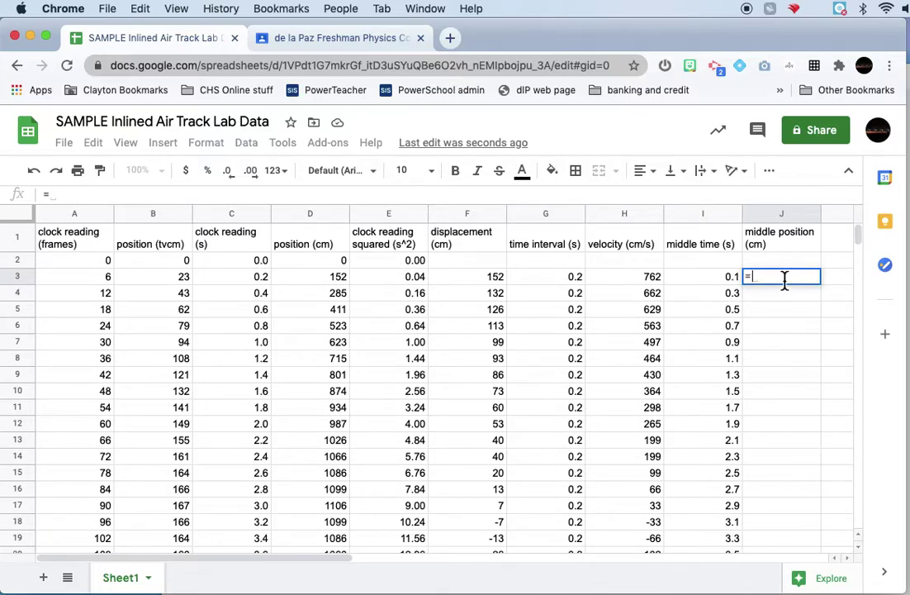
pyautogui.write('(')
pyautogui.click(327, 263)
pyautogui.write('+')
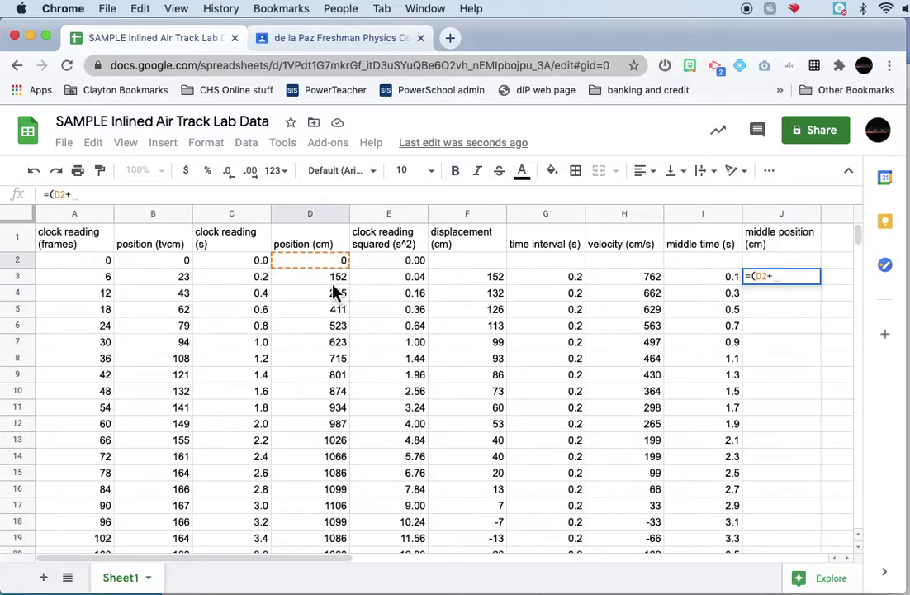
pyautogui.click(331, 281)
pyautogui.write(')/2')
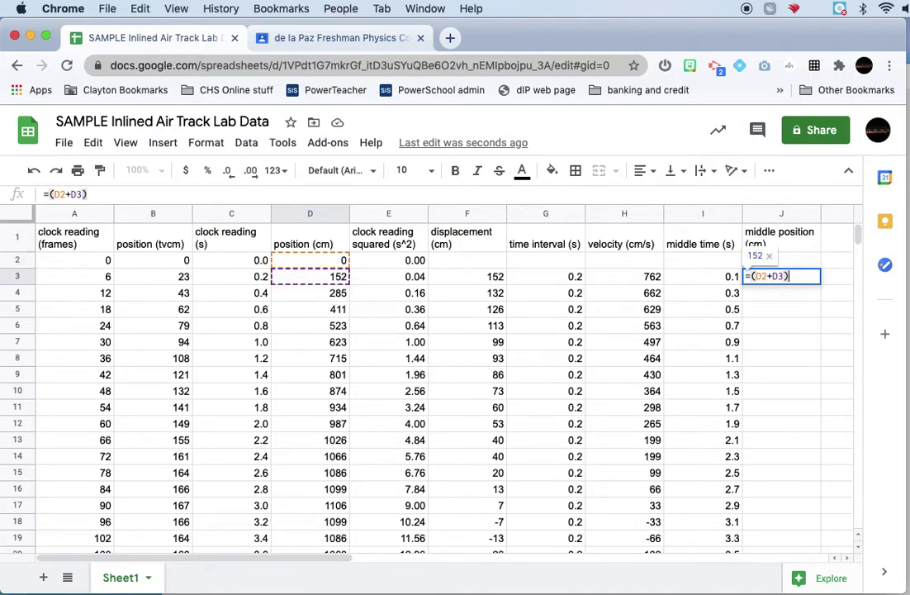
pyautogui.press('Return')
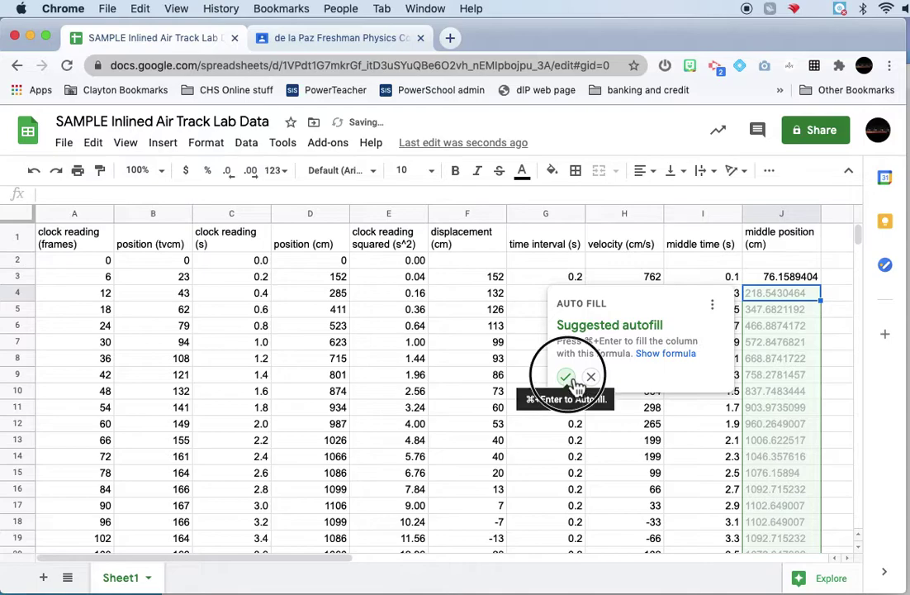
# - Accept the suggested fill for column J and round its values to one decimal
pyautogui.click(565, 376)
pyautogui.click(789, 214)
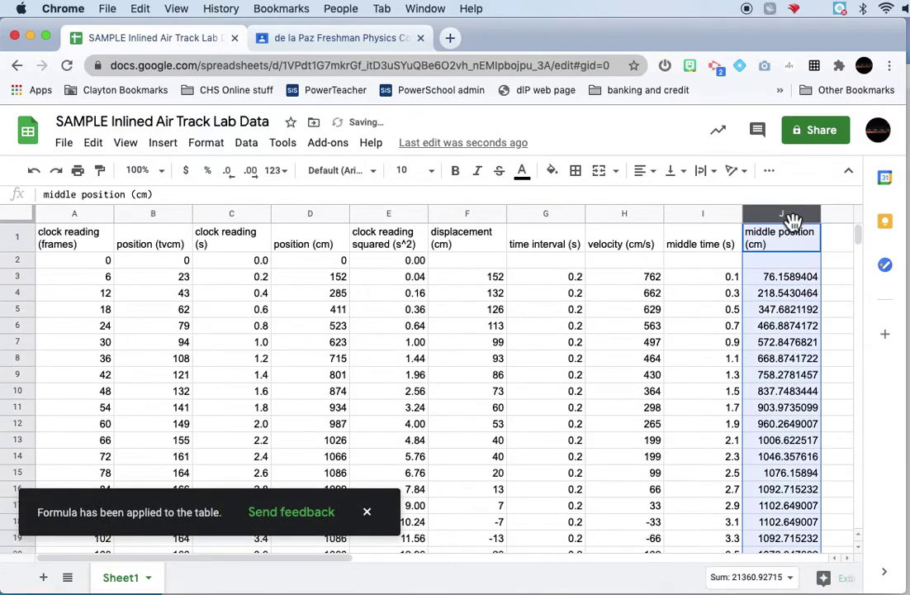
pyautogui.click(228, 171)
pyautogui.click(233, 176)
pyautogui.click(233, 177)
pyautogui.click(233, 176)
pyautogui.click(233, 177)
pyautogui.click(233, 177)
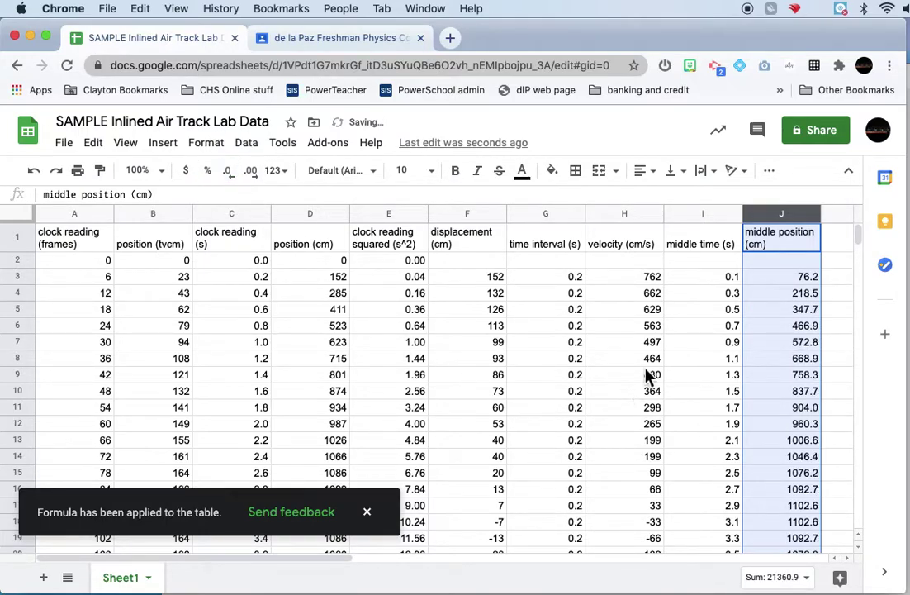
pyautogui.hscroll(2, 645, 376)
pyautogui.hscroll(-2, 646, 376)
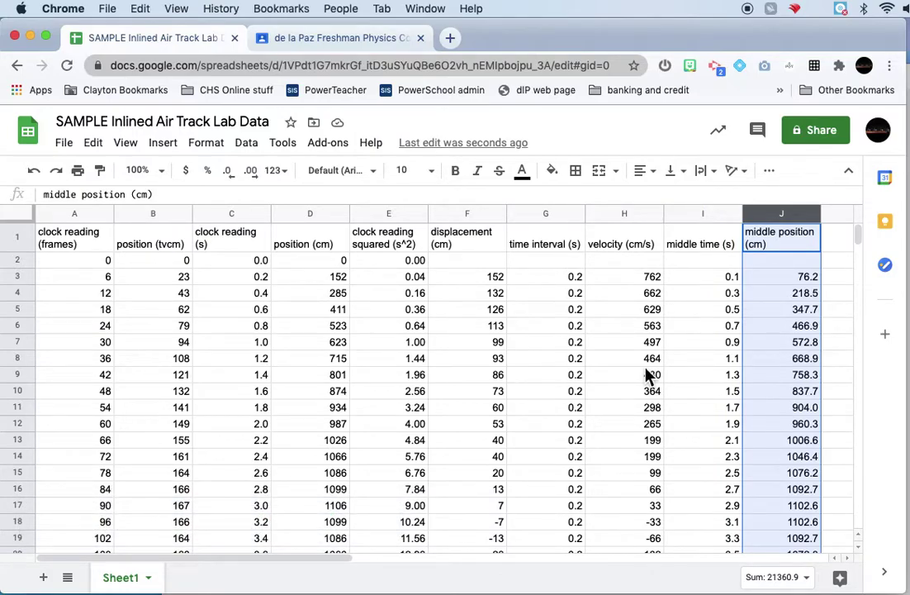
pyautogui.hscroll(2, 645, 376)
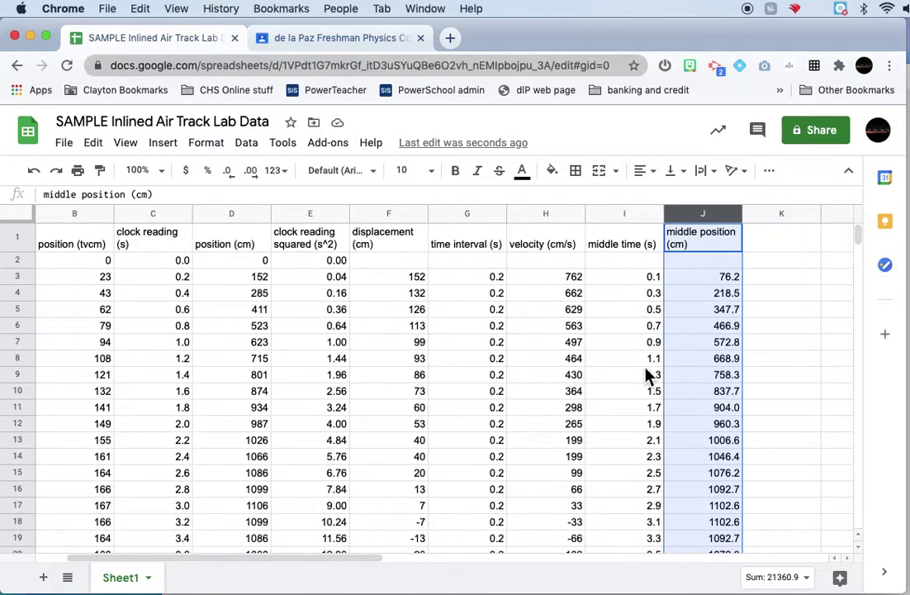
pyautogui.hscroll(-2, 648, 376)
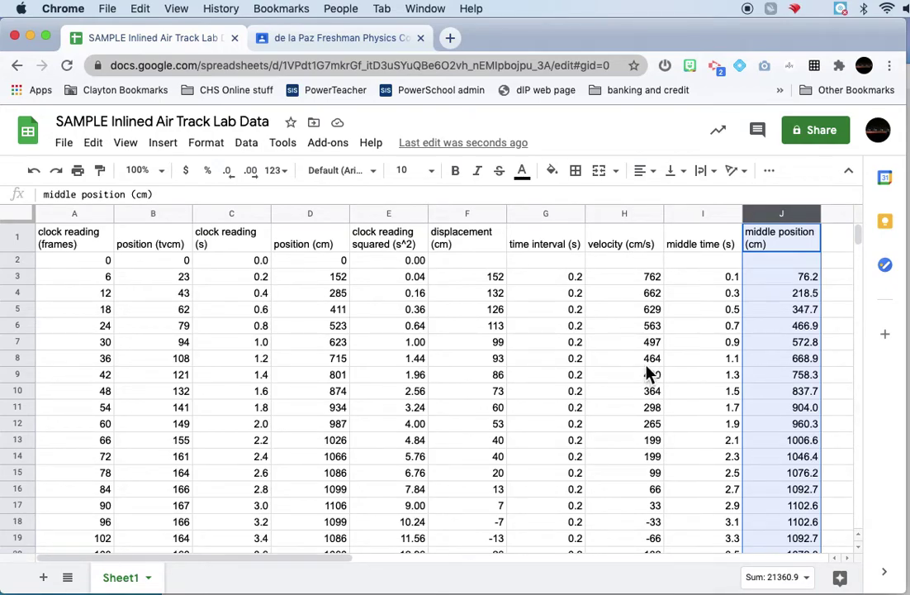
pyautogui.scroll(-1, 649, 375)
pyautogui.scroll(1, 648, 374)
pyautogui.scroll(-3, 646, 371)
pyautogui.scroll(3, 646, 372)
pyautogui.click(59, 248)
pyautogui.scroll(-4, 386, 350)
pyautogui.scroll(1, 387, 350)
pyautogui.scroll(-3, 393, 349)
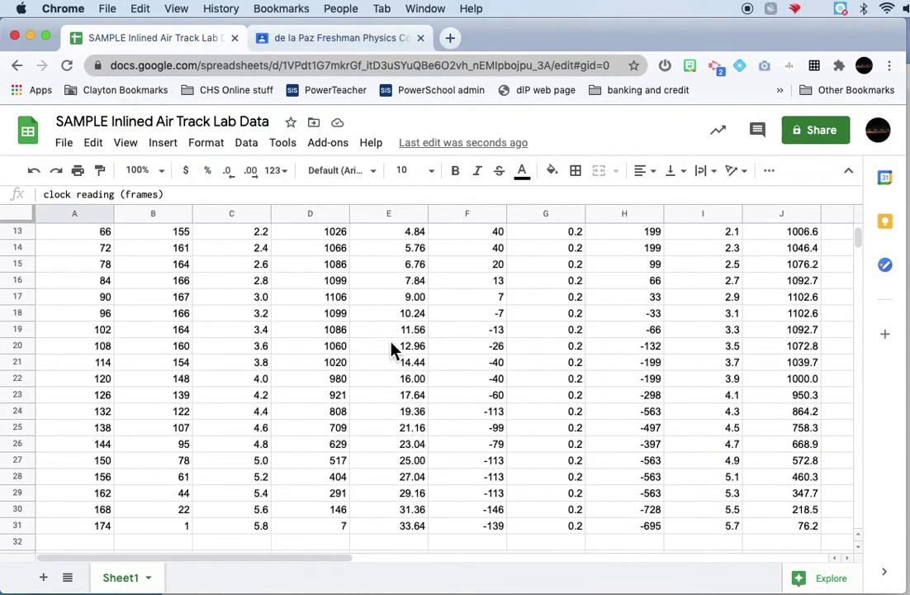
# - Paste at L1 before copying the table, then undo the mistaken paste
pyautogui.keyDown('shift'); pyautogui.click(794, 528); pyautogui.keyUp('shift')
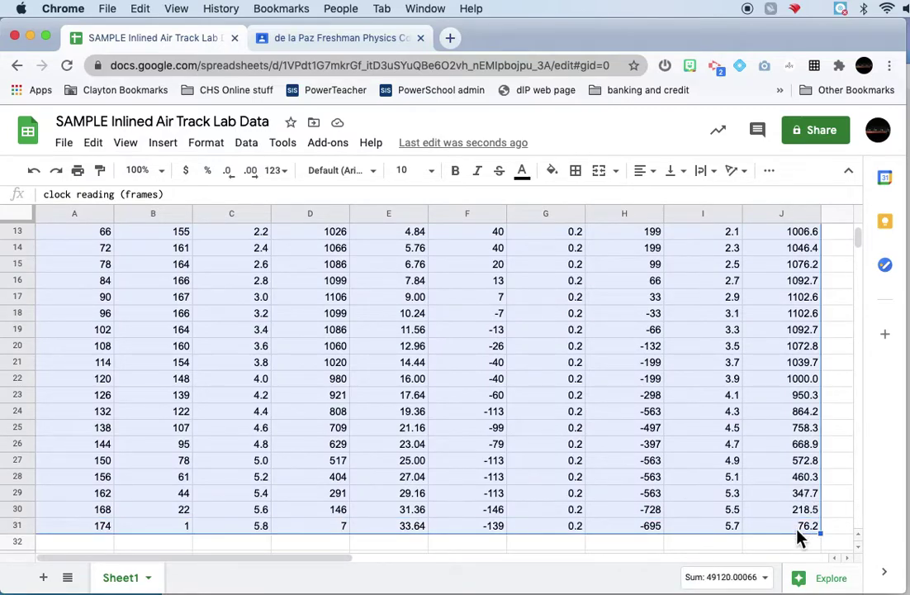
pyautogui.scroll(7, 758, 406)
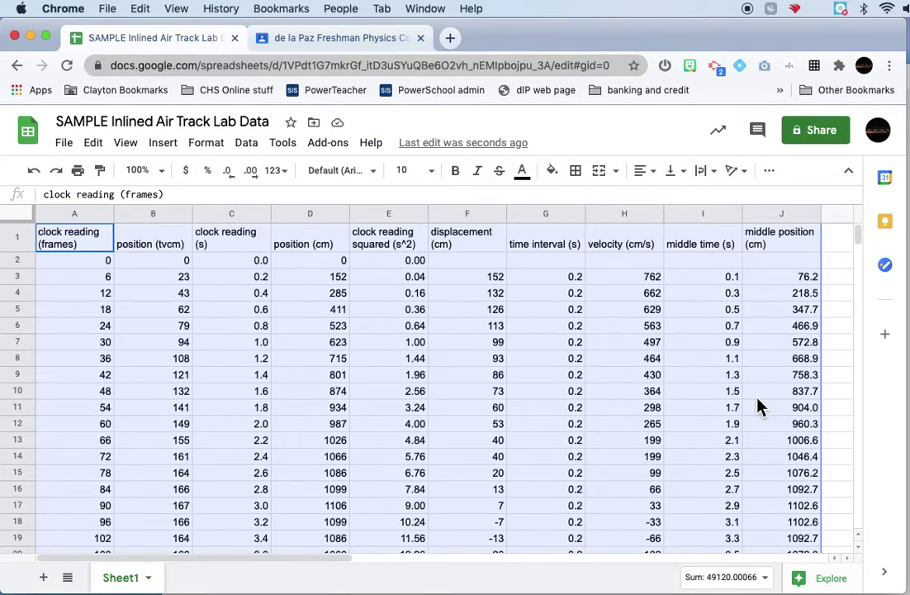
pyautogui.hscroll(4, 758, 406)
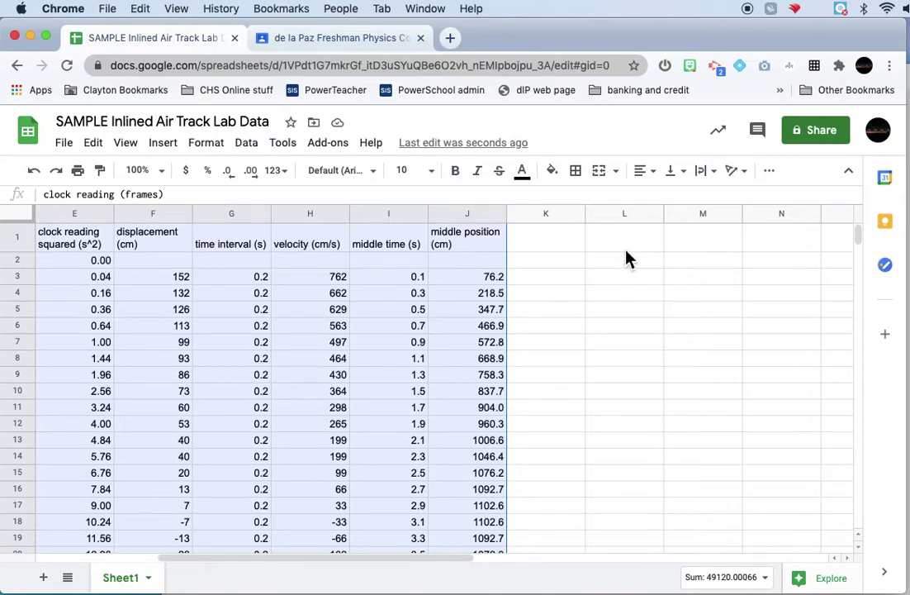
pyautogui.click(624, 246)
pyautogui.press('super+v')
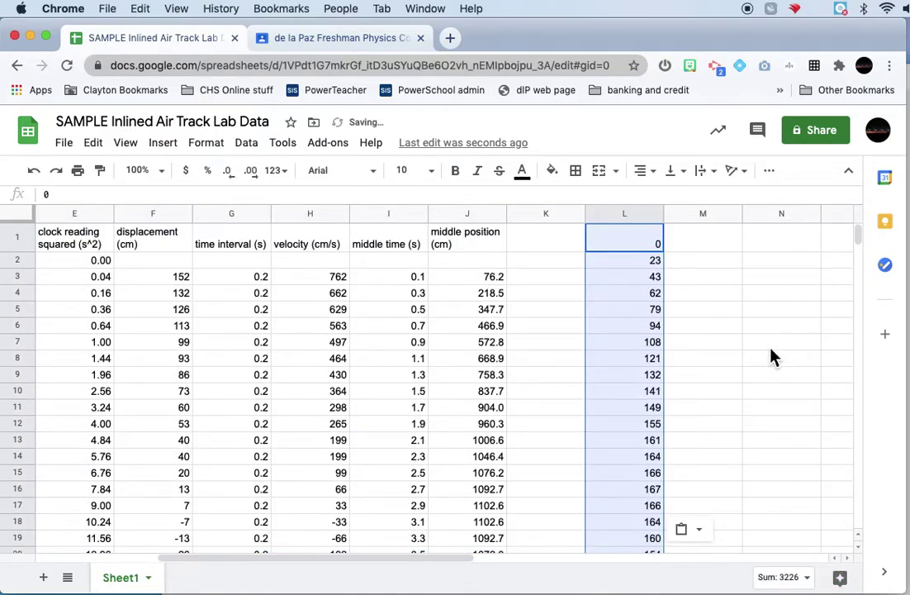
pyautogui.press('super+z')
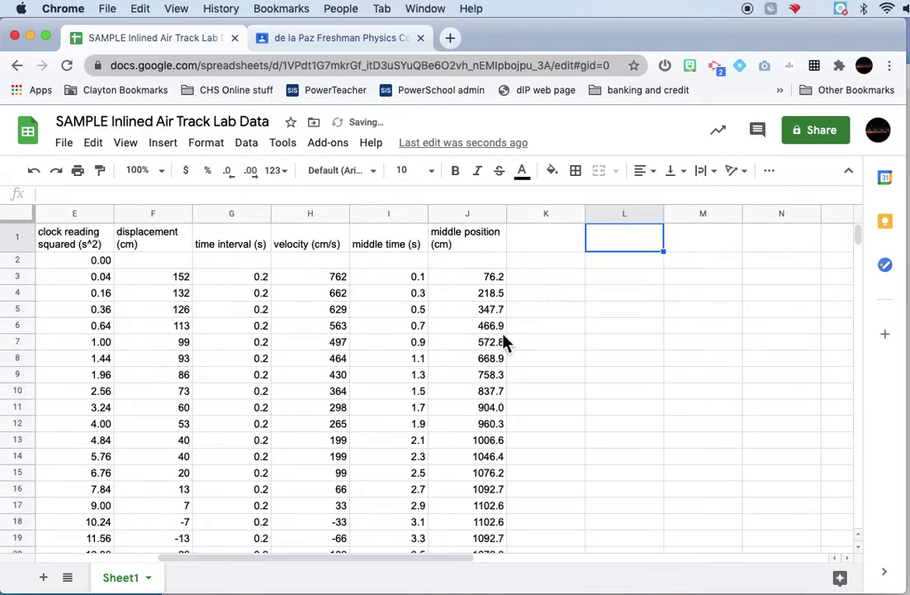
# - Copy the table A1:J31 and paste it starting at cell L1
pyautogui.scroll(-8, 498, 463)
pyautogui.click(493, 465)
pyautogui.hscroll(-4, 488, 467)
pyautogui.scroll(8, 487, 467)
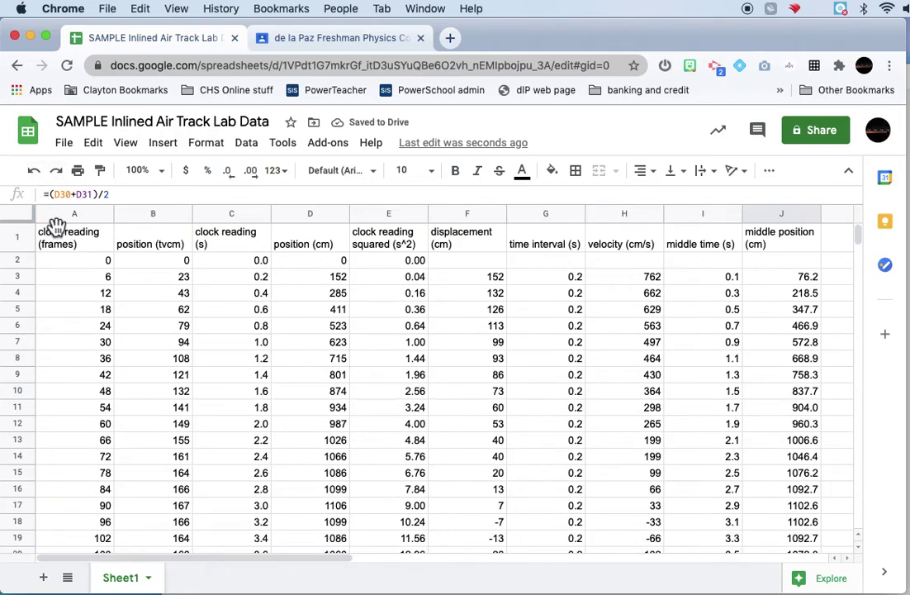
pyautogui.keyDown('shift'); pyautogui.click(61, 236); pyautogui.keyUp('shift')
pyautogui.press('super+c')
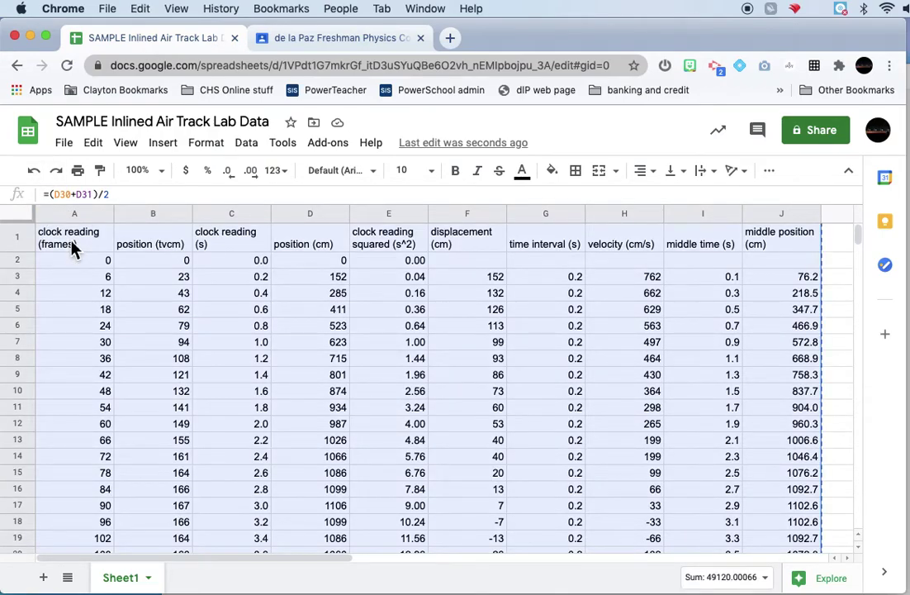
pyautogui.hscroll(3, 240, 285)
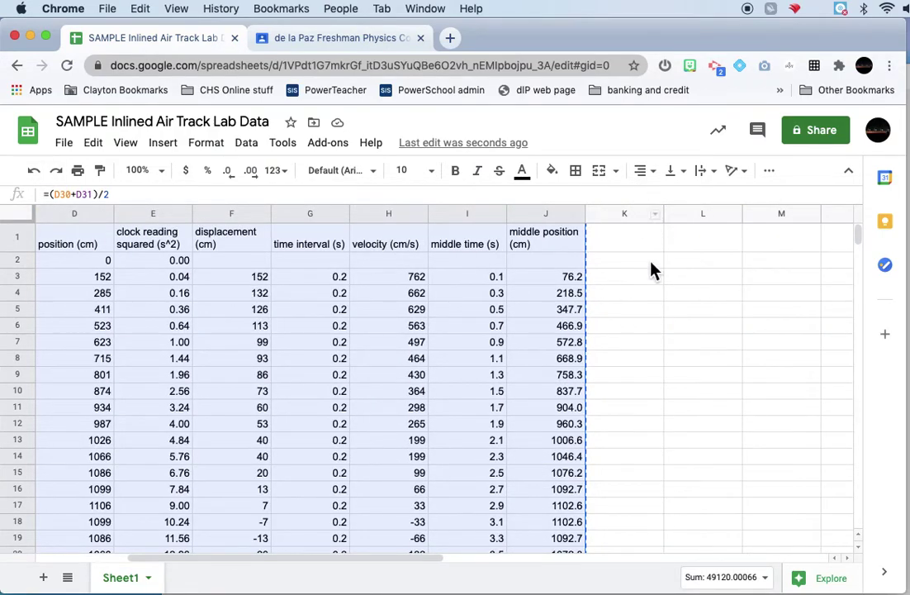
pyautogui.click(701, 246)
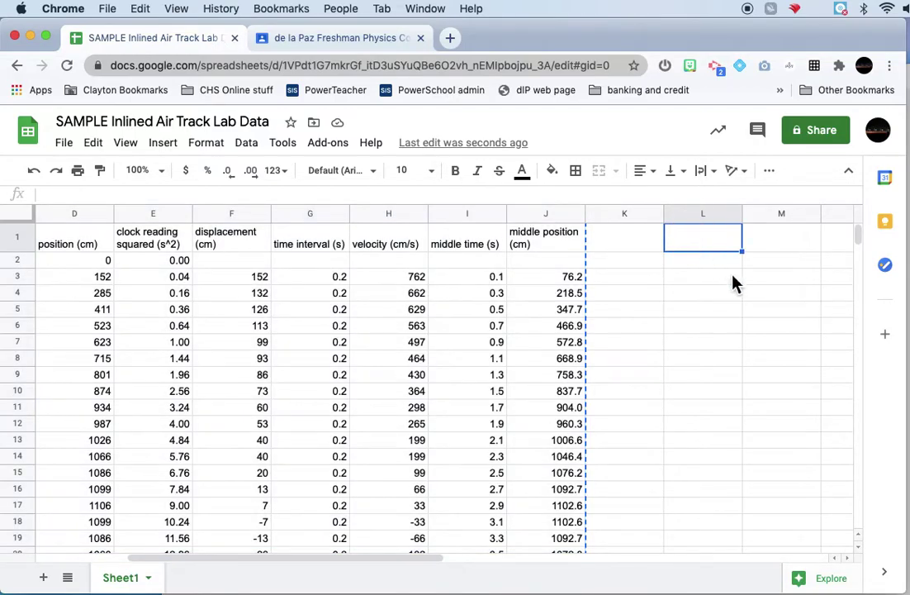
pyautogui.press('super+v')
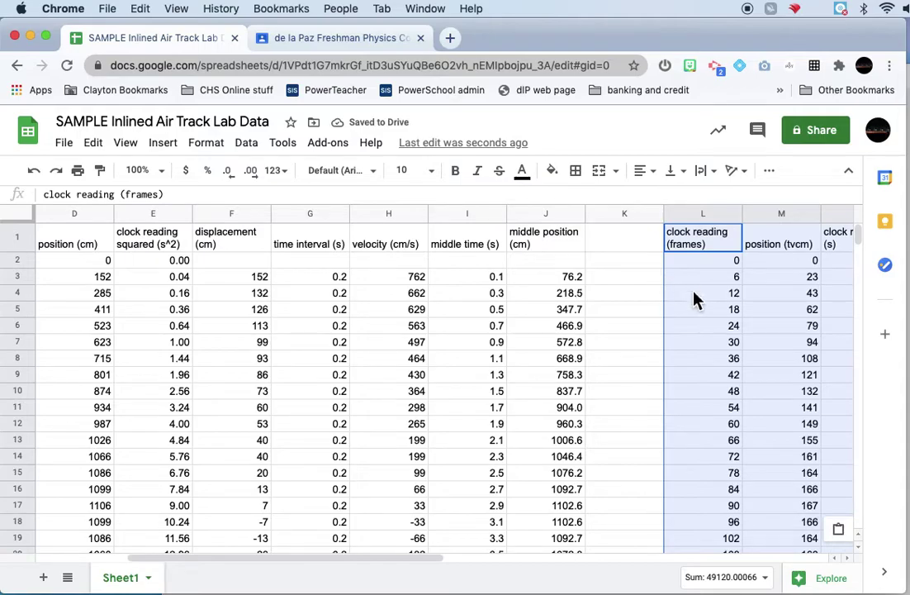
# - Clear the copied position (tvcm) values in M2:M31
pyautogui.click(698, 266)
pyautogui.click(780, 263)
pyautogui.scroll(-10, 783, 271)
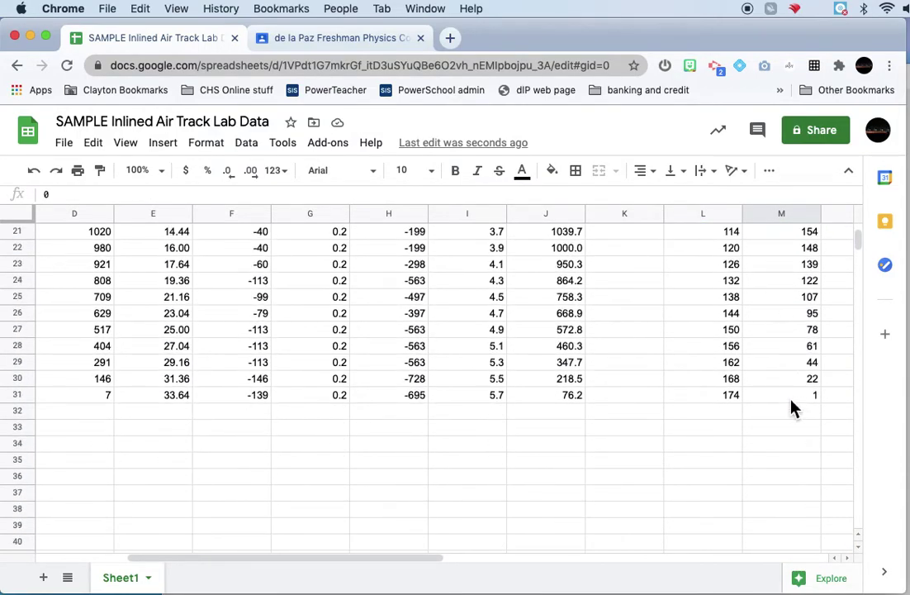
pyautogui.keyDown('shift'); pyautogui.click(791, 400); pyautogui.keyUp('shift')
pyautogui.scroll(6, 793, 408)
pyautogui.press('Delete')
pyautogui.scroll(5, 793, 409)
pyautogui.hscroll(3, 793, 409)
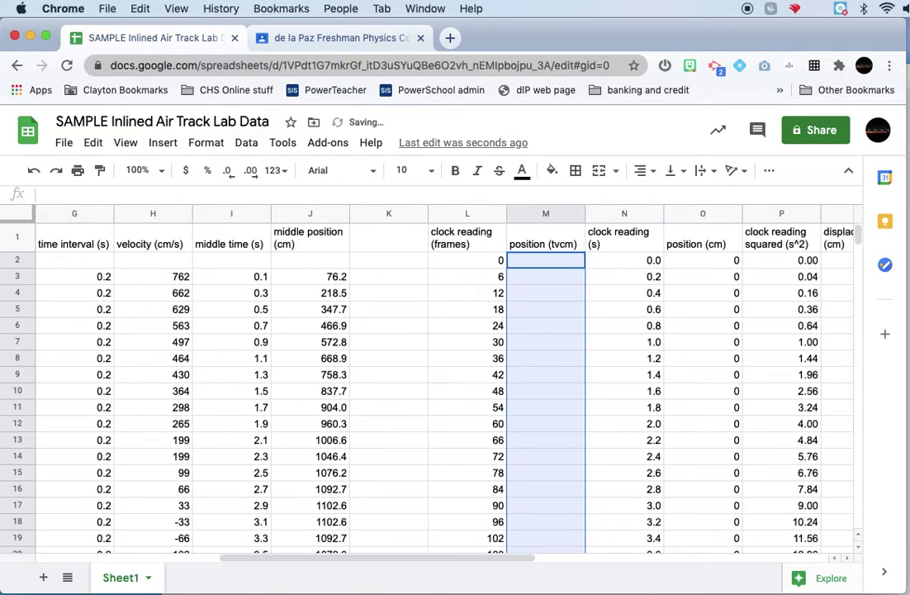
pyautogui.hscroll(2, 446, 380)
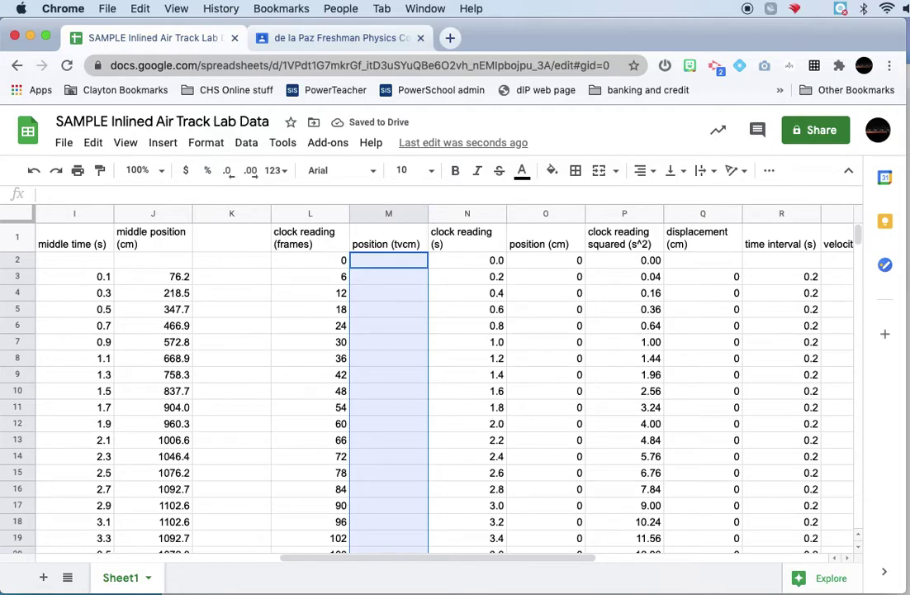
pyautogui.hscroll(-2, 446, 380)
pyautogui.hscroll(-6, 446, 379)
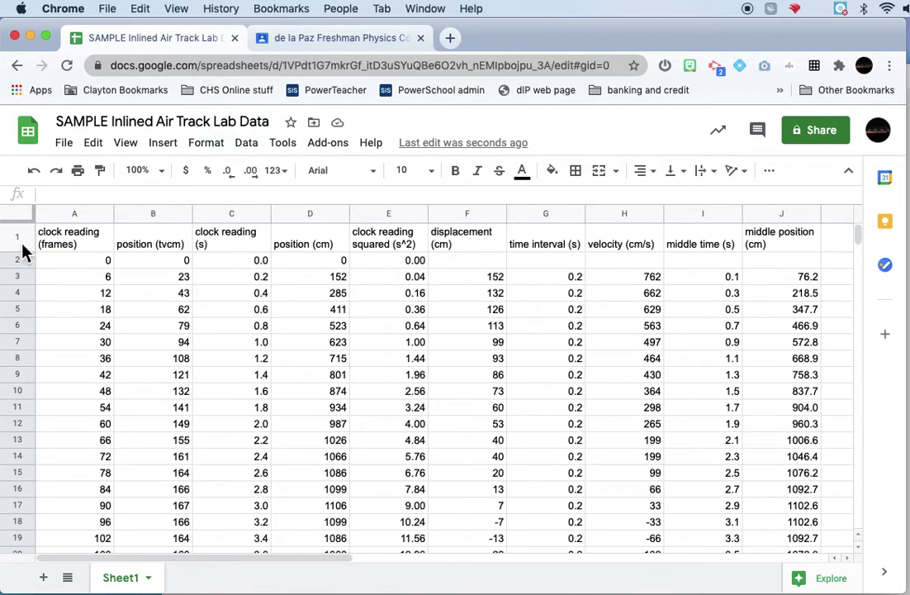
# - Insert a blank row above the headers and label A1 'high incline'
pyautogui.click(23, 241)
pyautogui.rightClick(27, 247)
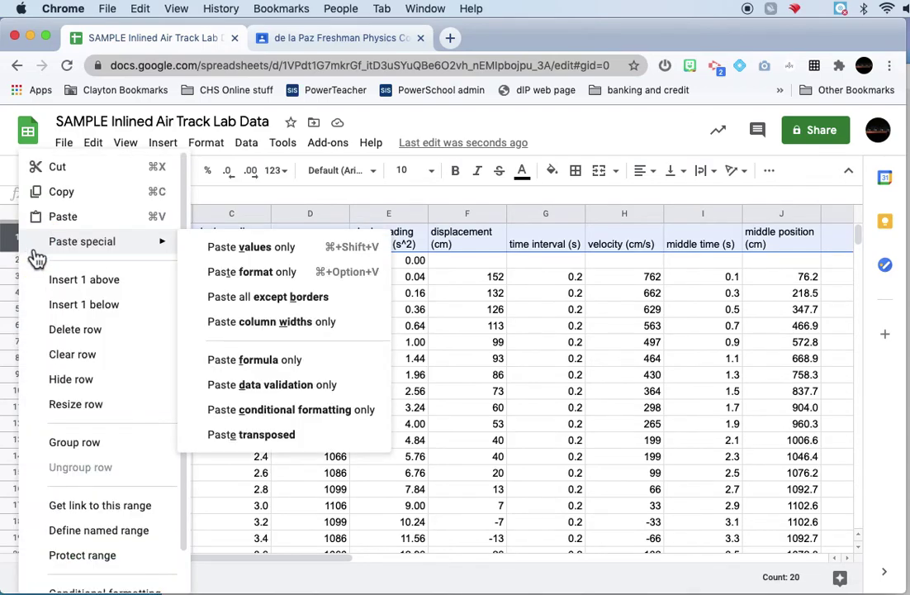
pyautogui.click(59, 284)
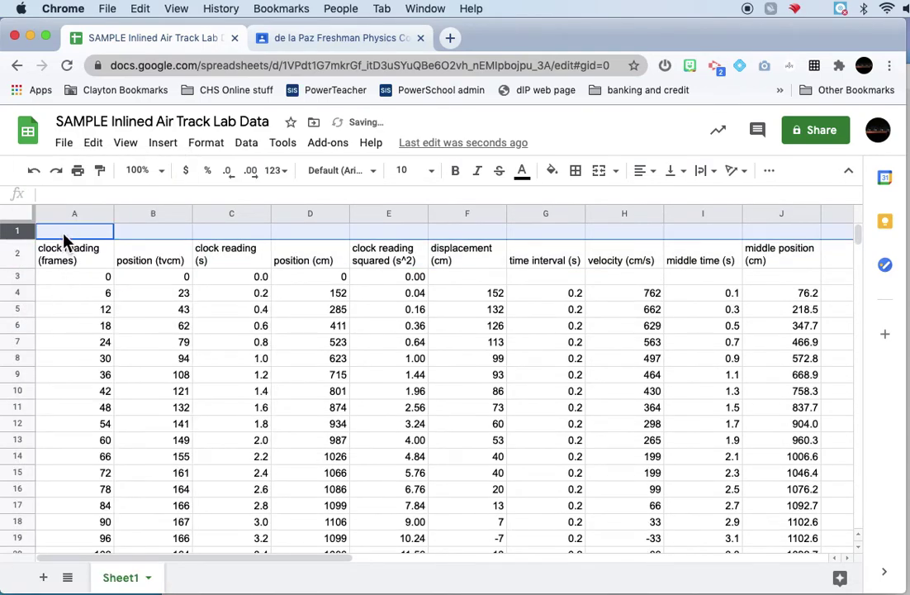
pyautogui.write('high incline')
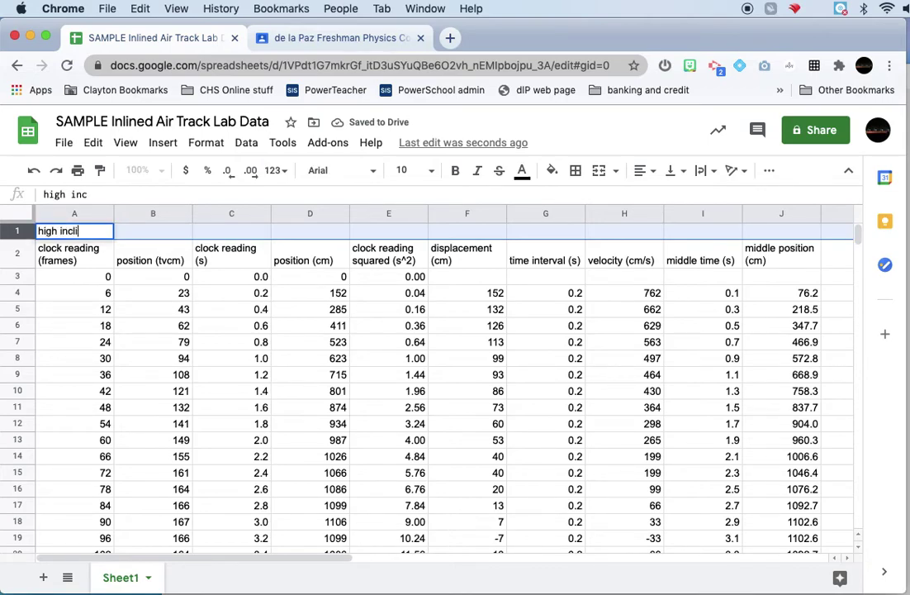
pyautogui.press('Tab')
# - Label cell L1 'low incline' above the copied table
pyautogui.hscroll(4, 153, 272)
pyautogui.hscroll(2, 153, 275)
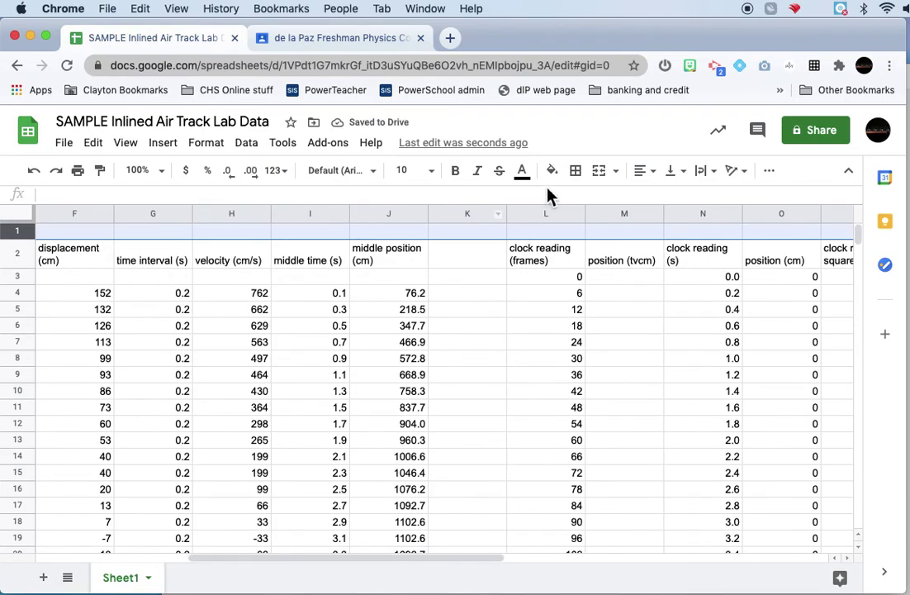
pyautogui.click(538, 236)
pyautogui.write('low incline')
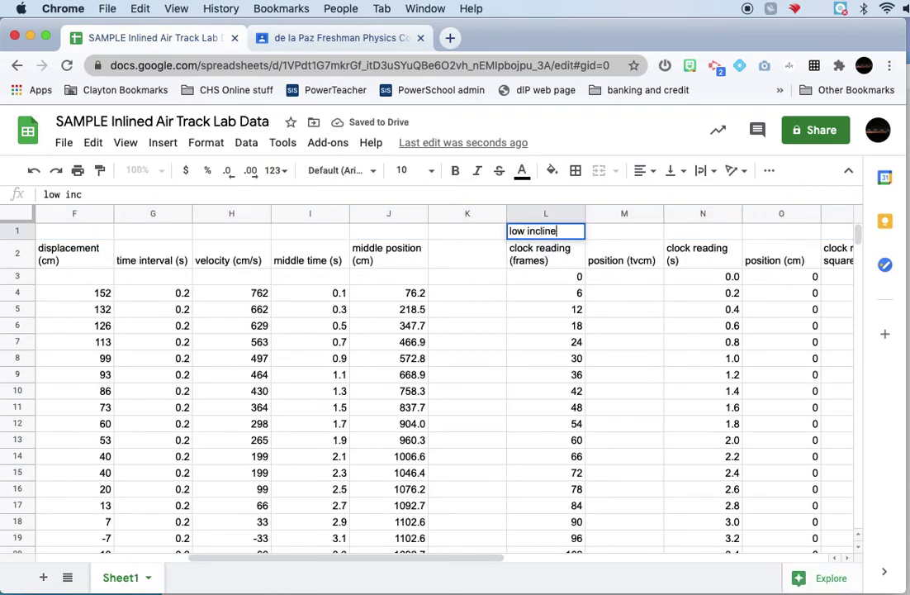
pyautogui.press('Return')
pyautogui.hscroll(-5, 522, 302)
pyautogui.hscroll(2, 522, 302)
pyautogui.hscroll(3, 522, 302)
pyautogui.hscroll(-5, 522, 302)
pyautogui.hscroll(6, 522, 302)
pyautogui.hscroll(-6, 522, 303)
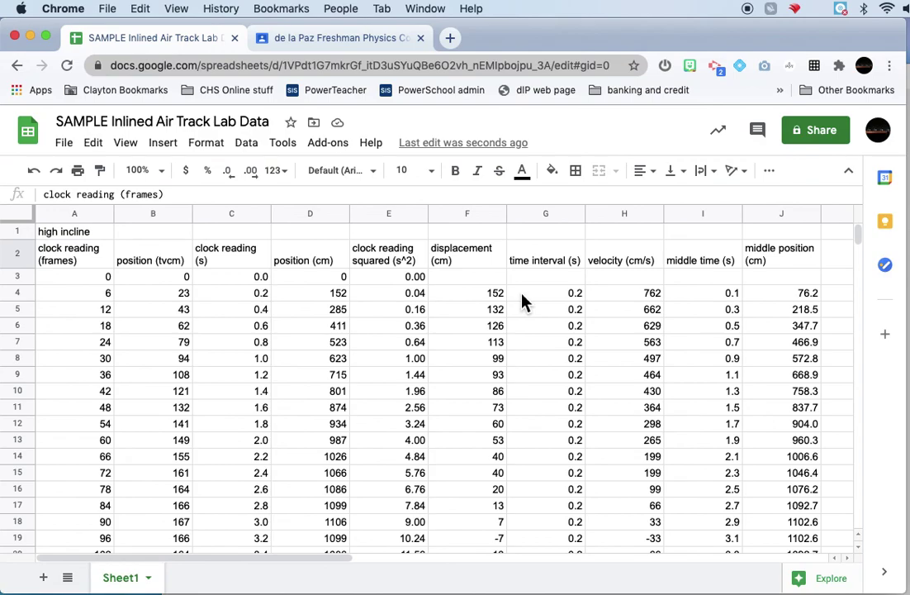